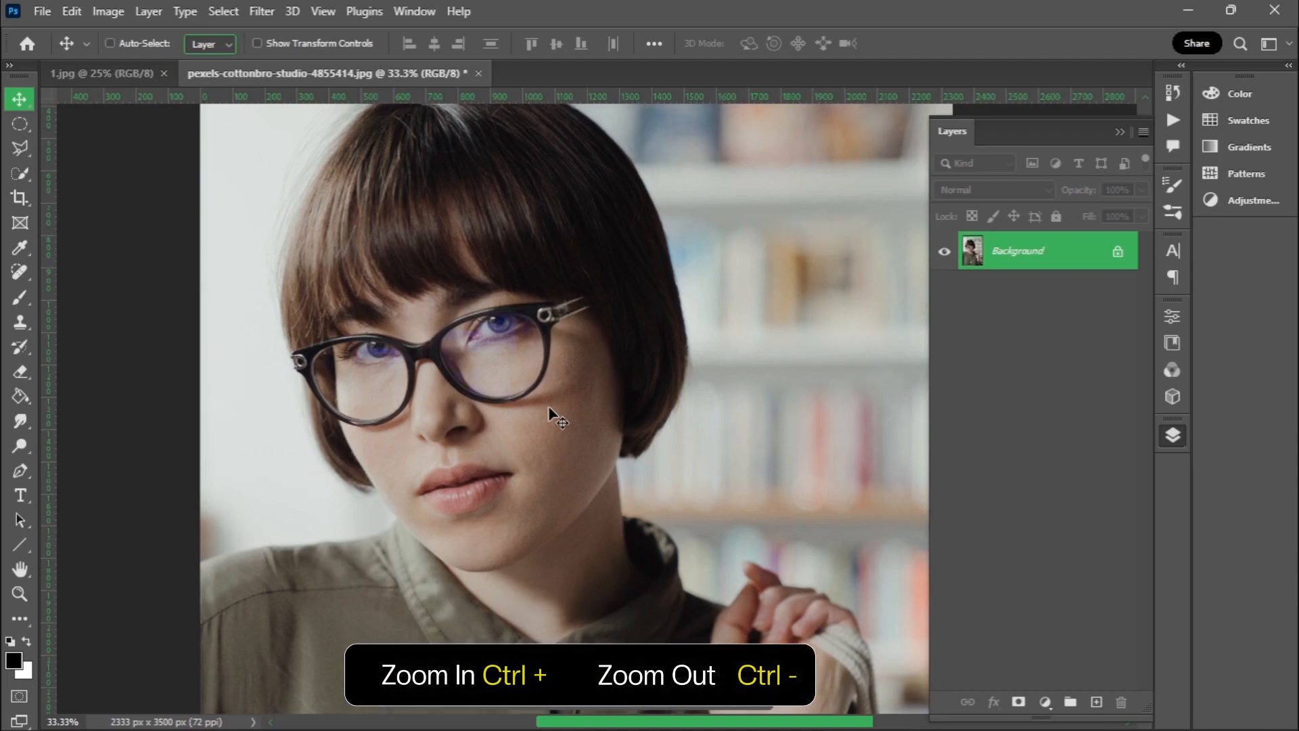
Trace the inner rim of the left lens with the Pen tool in Shape mode as a closed shape about 292 × 246 px
key("space")
left_click_drag(529, 400, 633, 378)
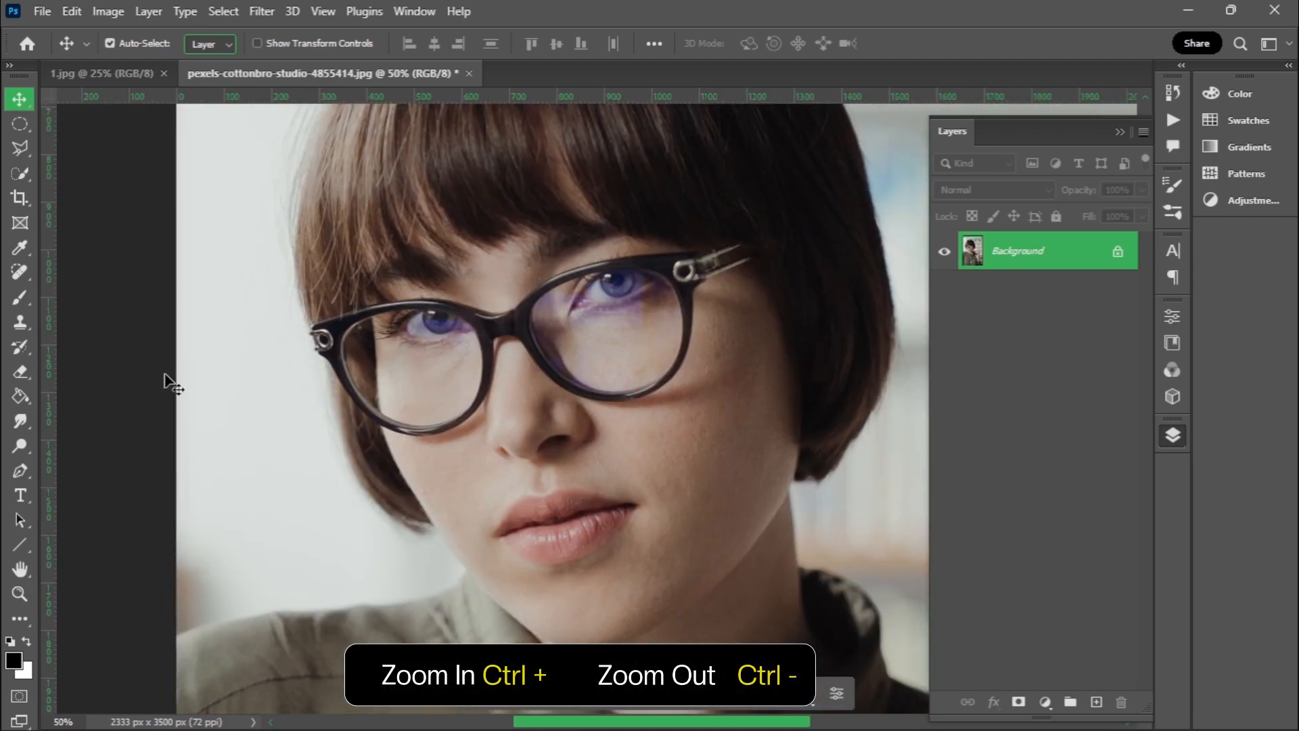
left_click(30, 464)
left_click(167, 469)
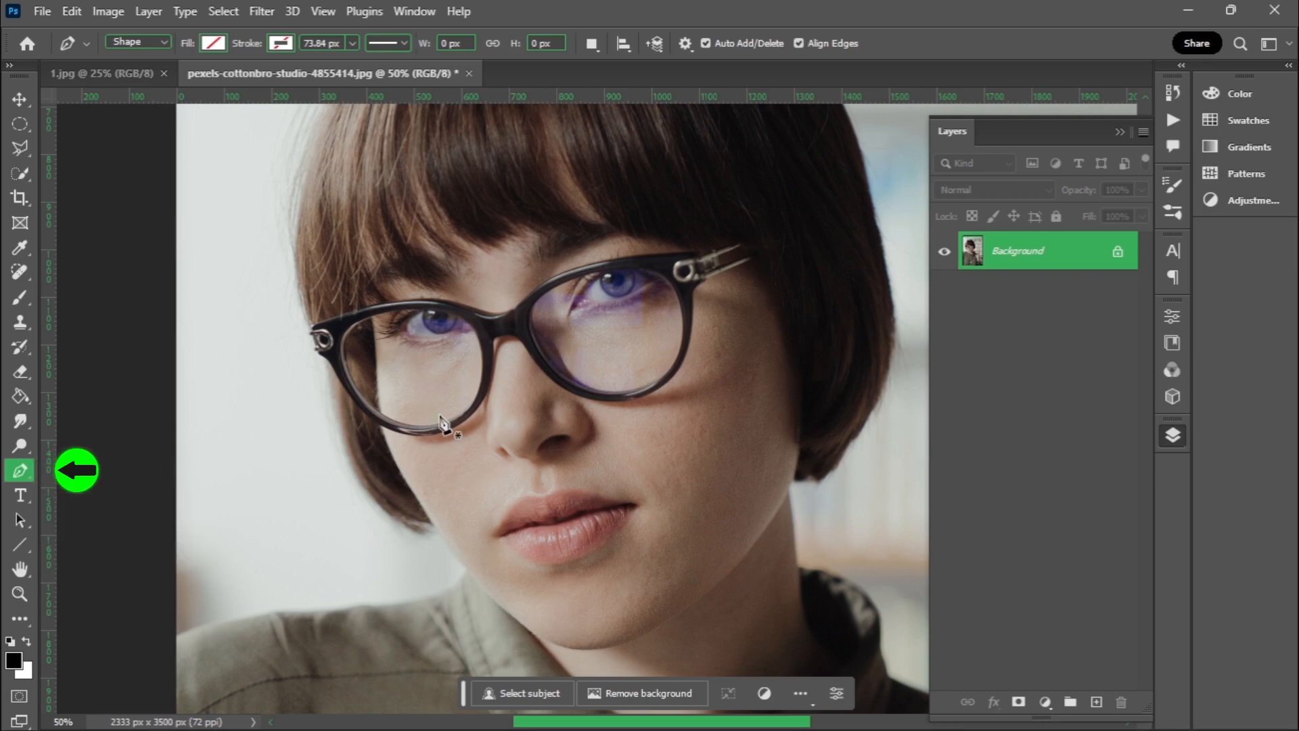
key("ctrl+plus")
key("ctrl+plus")
key("ctrl+plus")
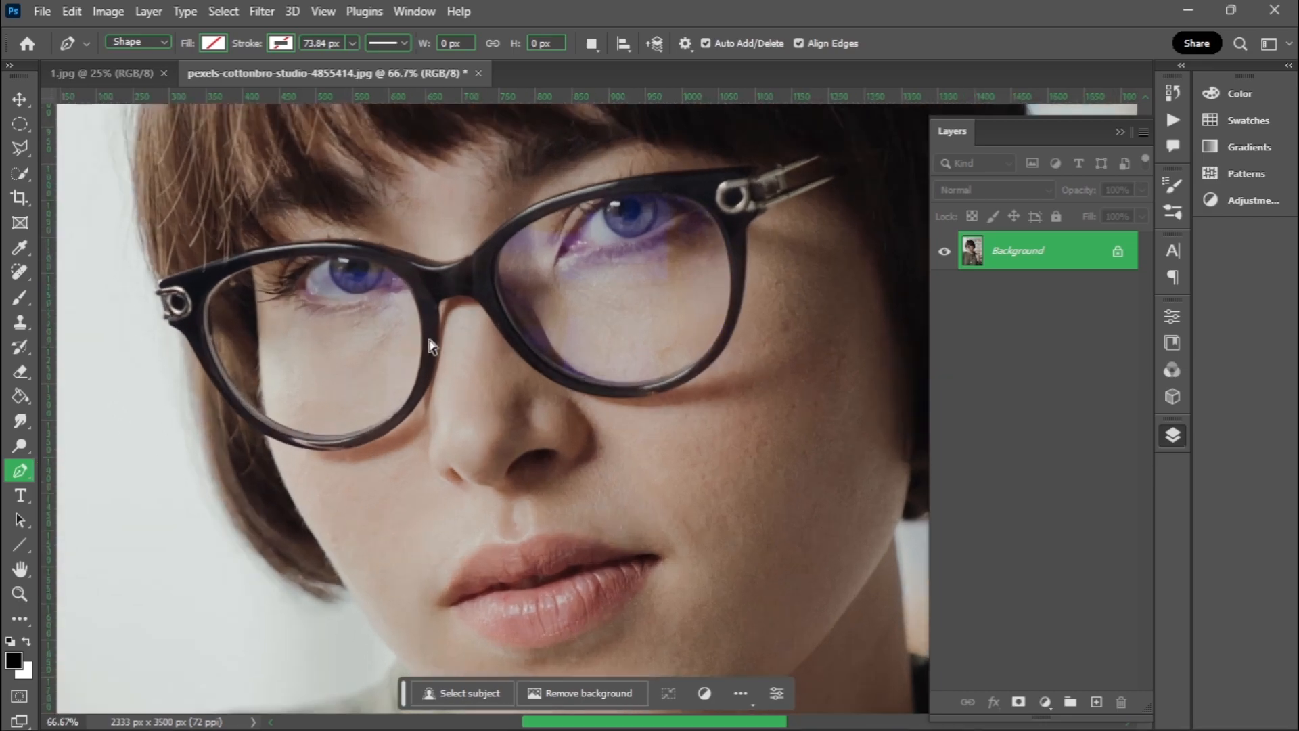
left_click_drag(429, 310, 508, 355)
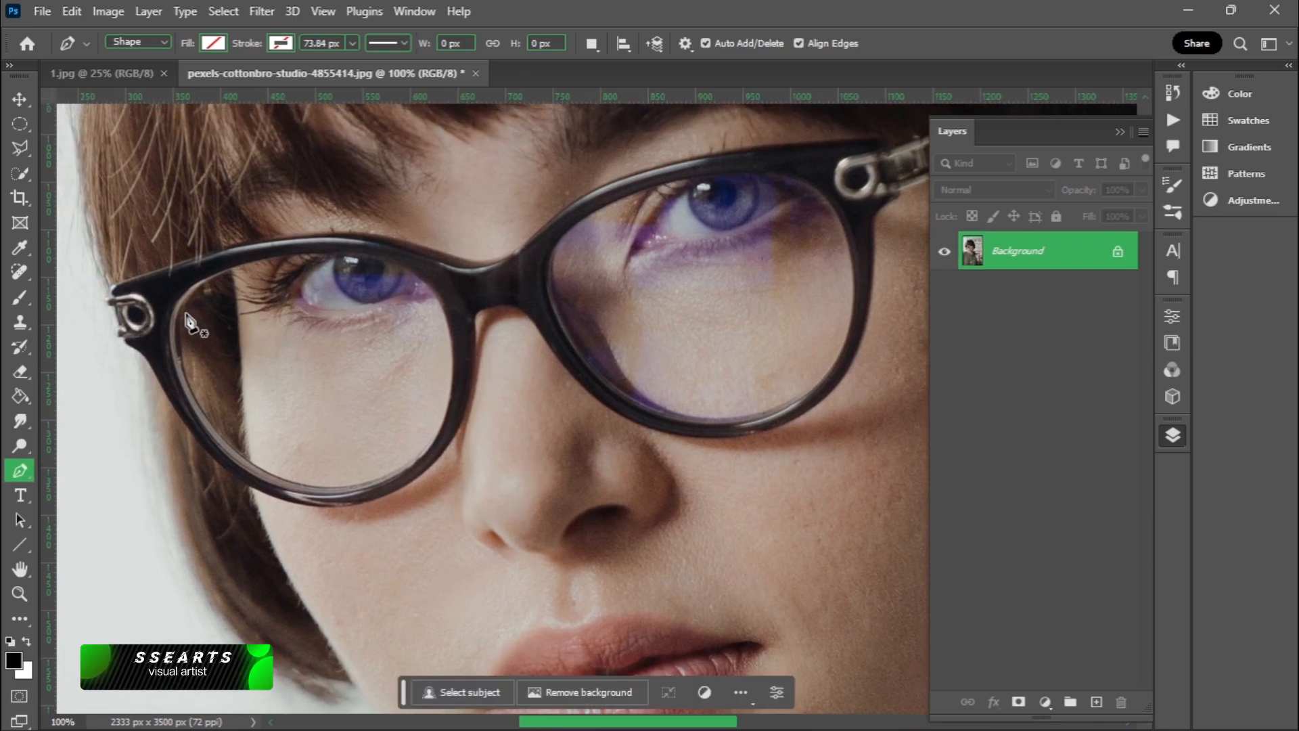
key("ctrl+plus")
left_click_drag(439, 342, 661, 368)
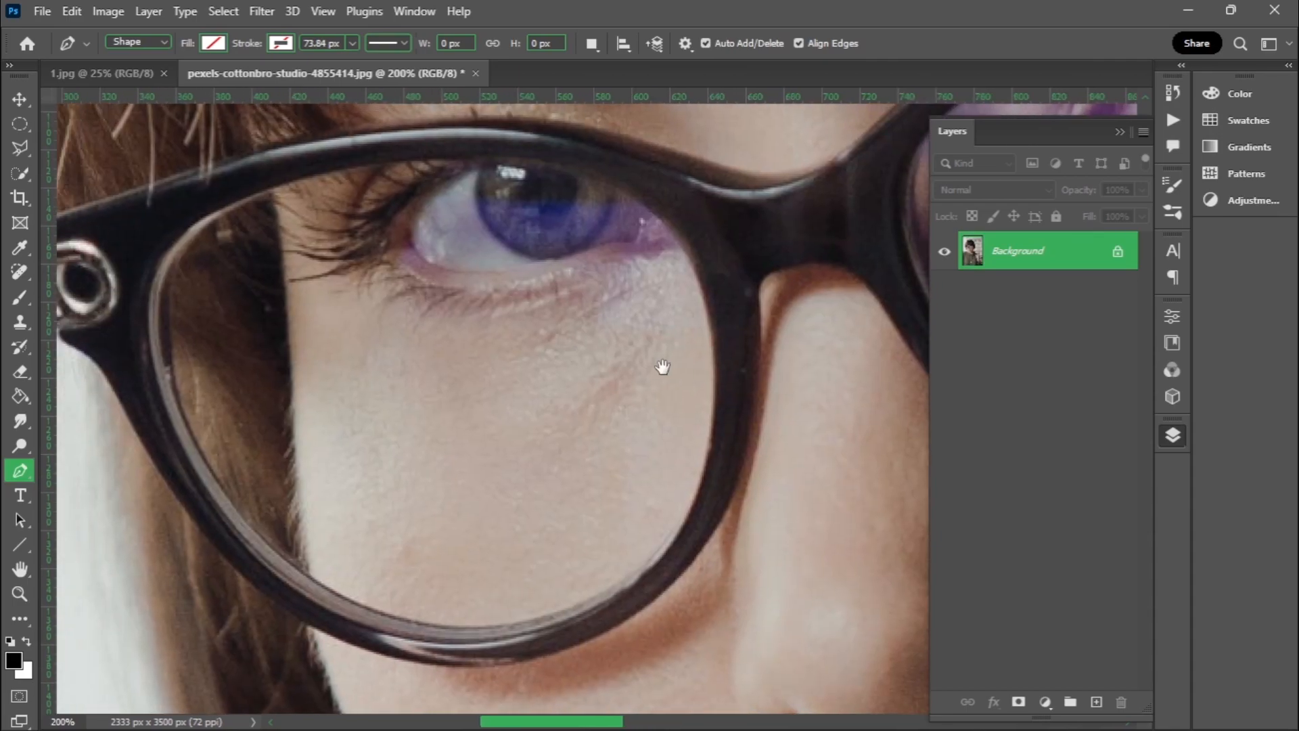
left_click(160, 286)
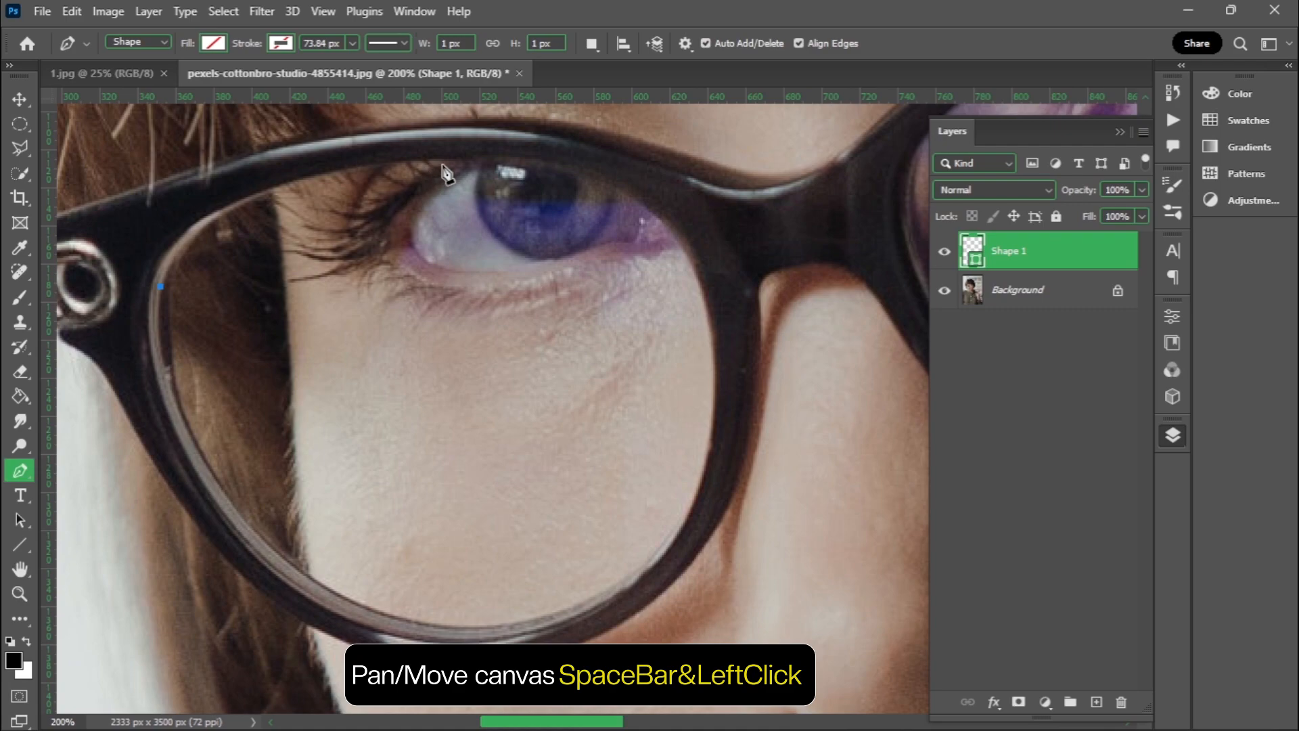
left_click_drag(447, 158, 712, 151)
left_click_drag(713, 341, 715, 367)
left_click_drag(585, 606, 447, 651)
left_click_drag(249, 525, 154, 426)
left_click(160, 287)
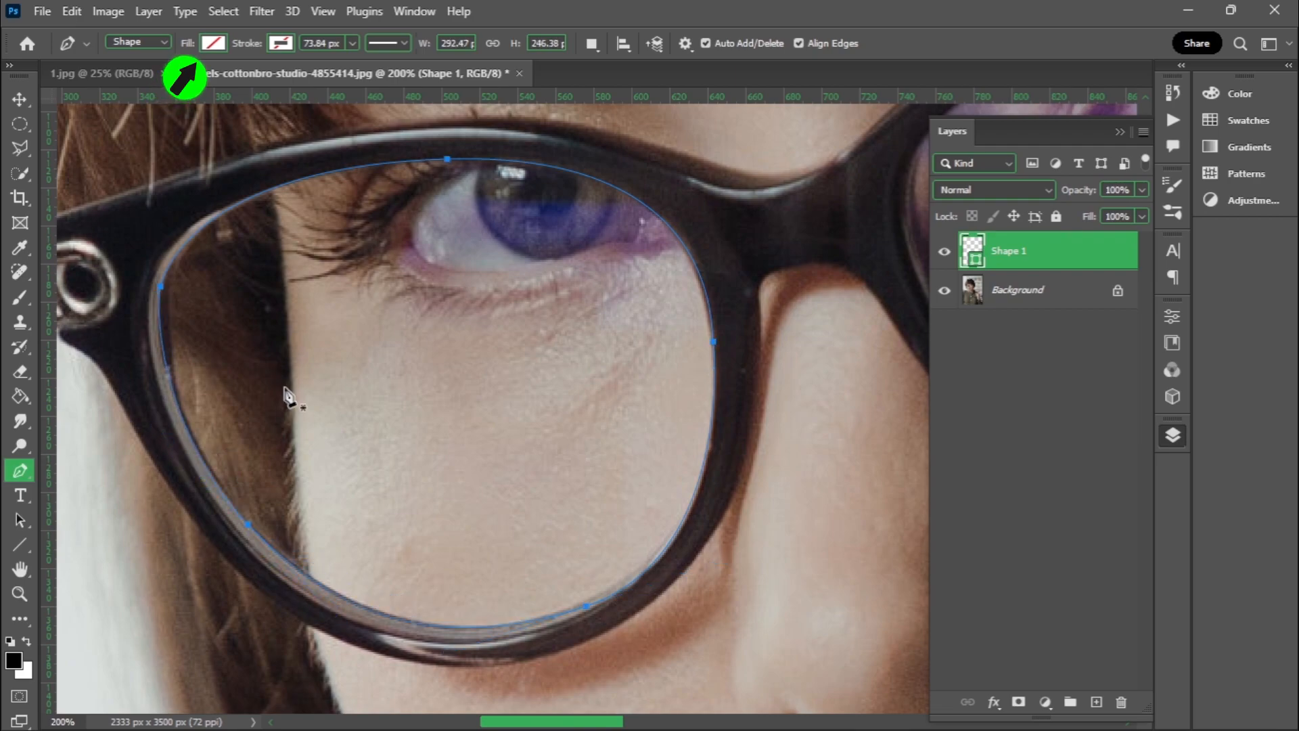
Fill the traced lens shape with solid blue, hex 4c58d6
left_click(216, 46)
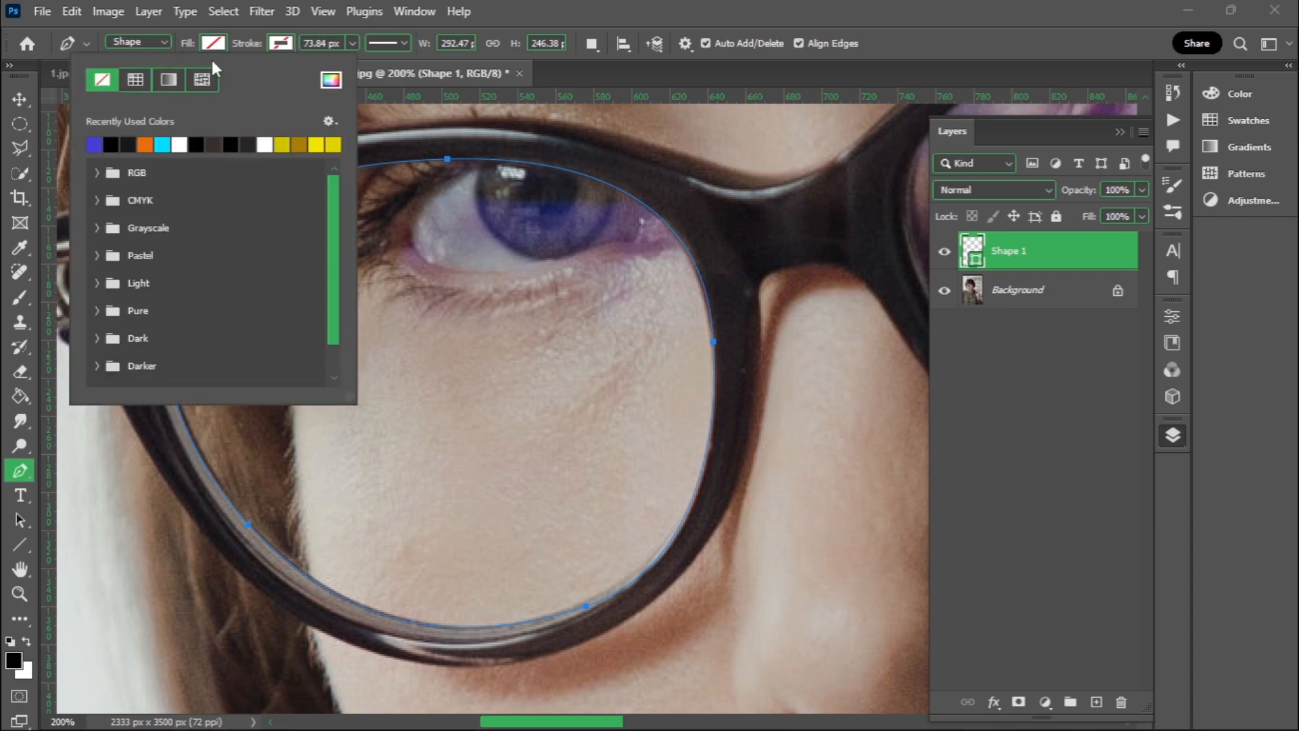
left_click(332, 82)
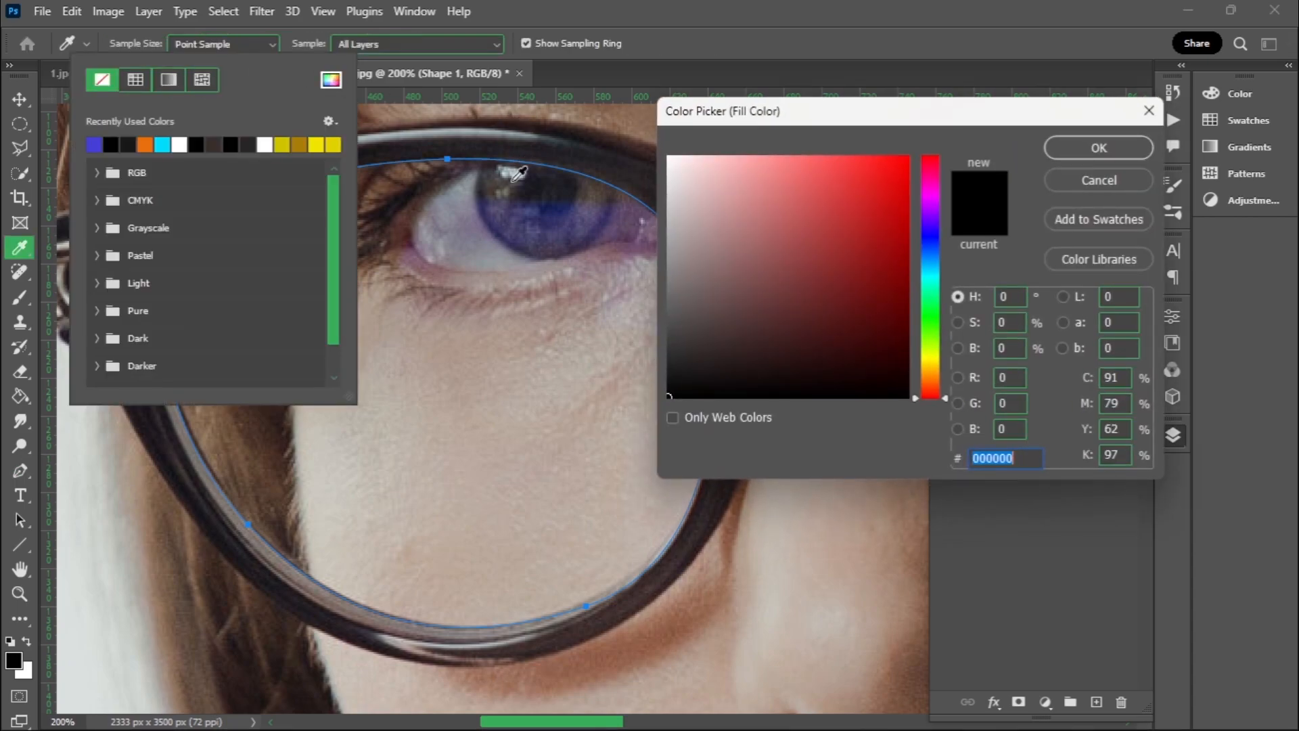
left_click(556, 208)
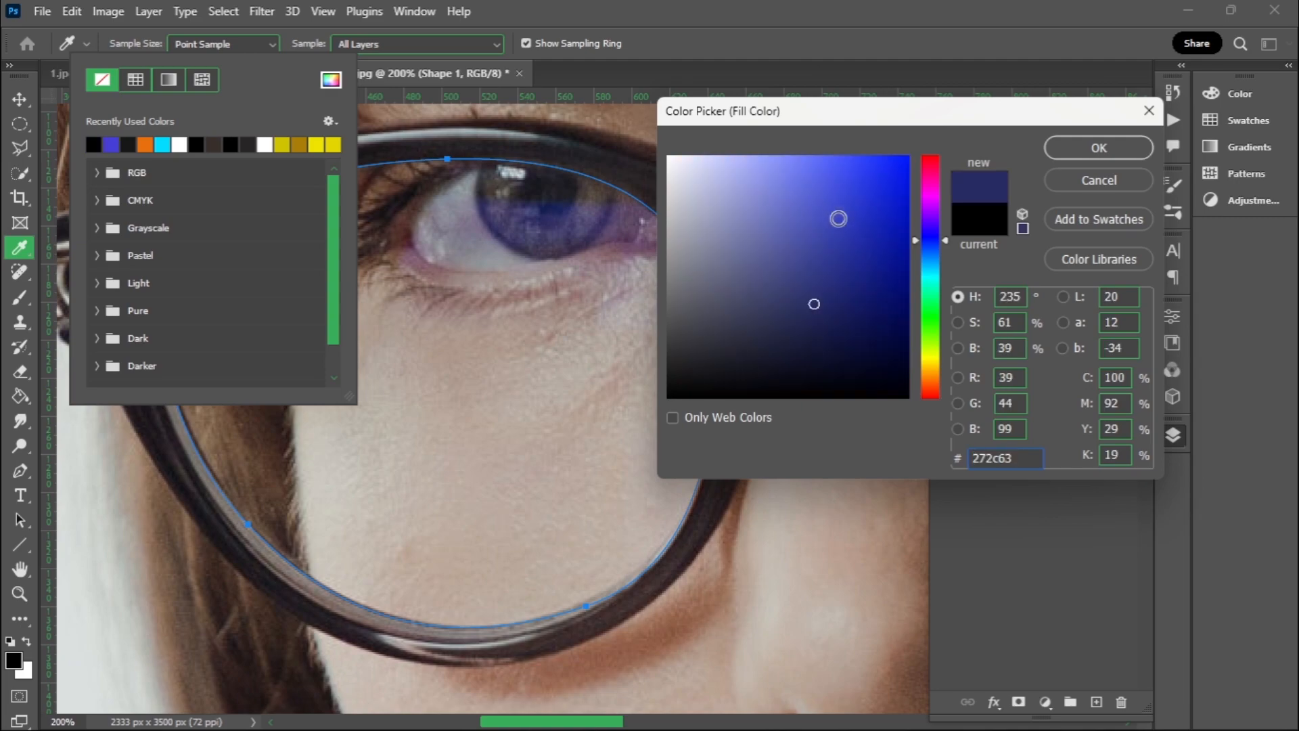
left_click(833, 202)
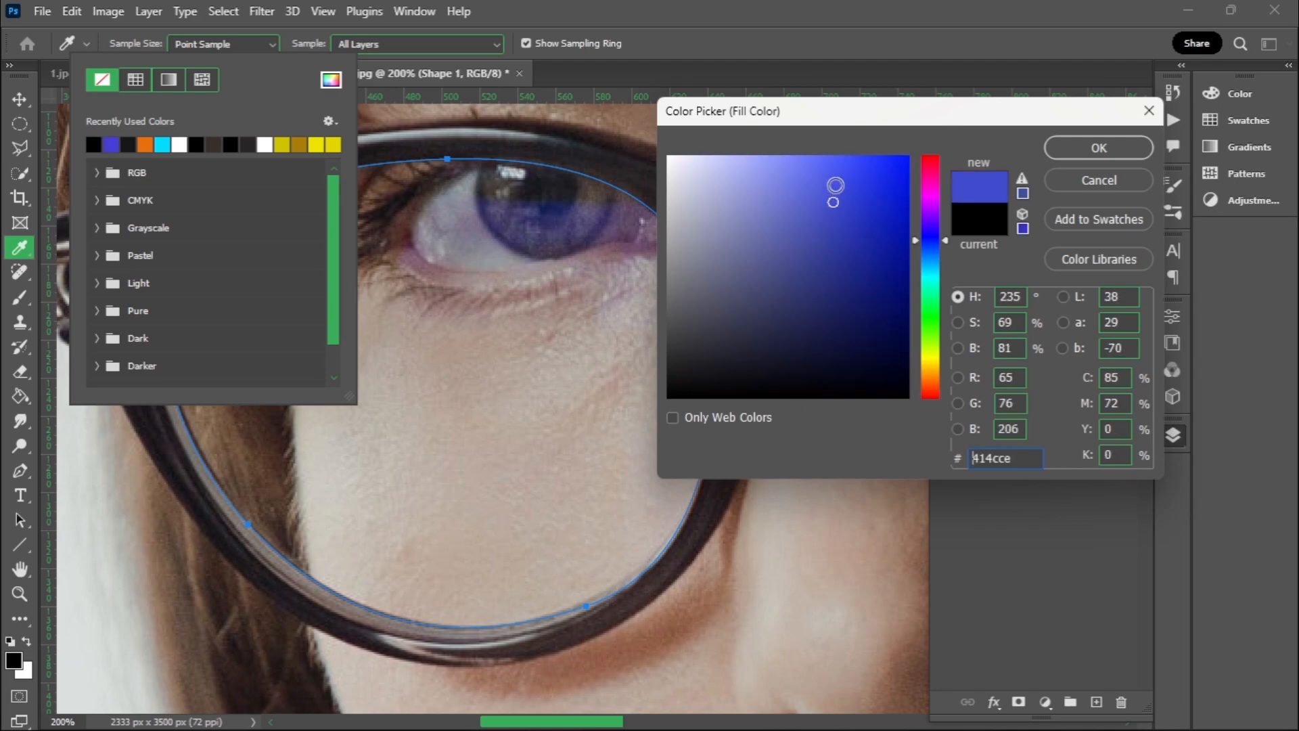
left_click(828, 194)
left_click(823, 195)
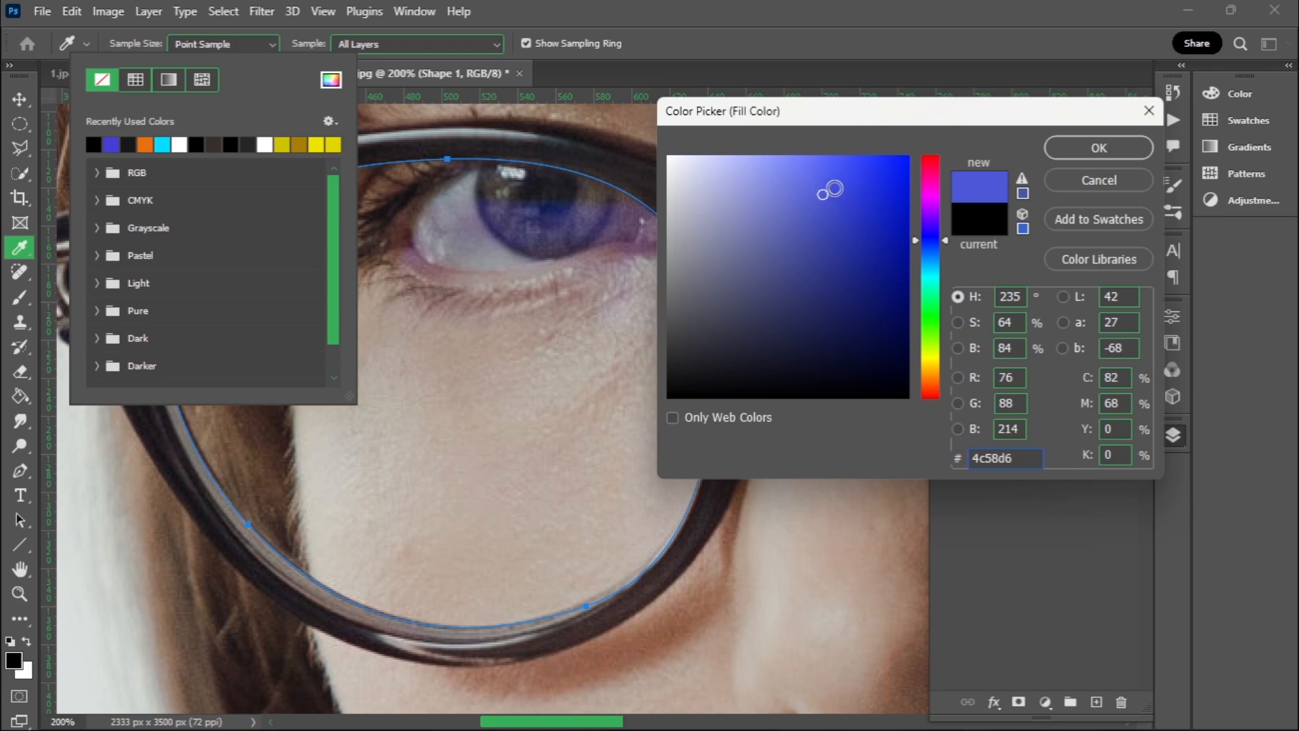
left_click(1085, 144)
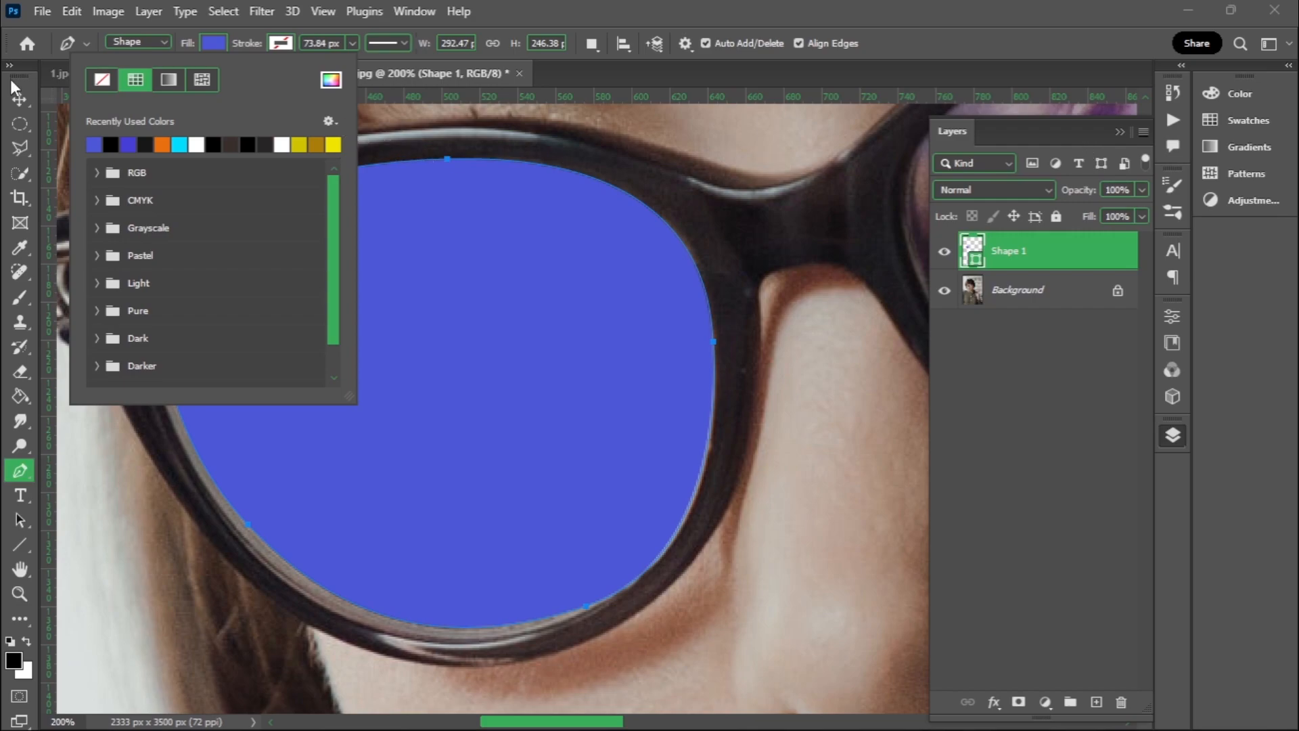
Duplicate the Shape 1 layer and move the copy over the right lens of the glasses
left_click(11, 99)
left_click(11, 100)
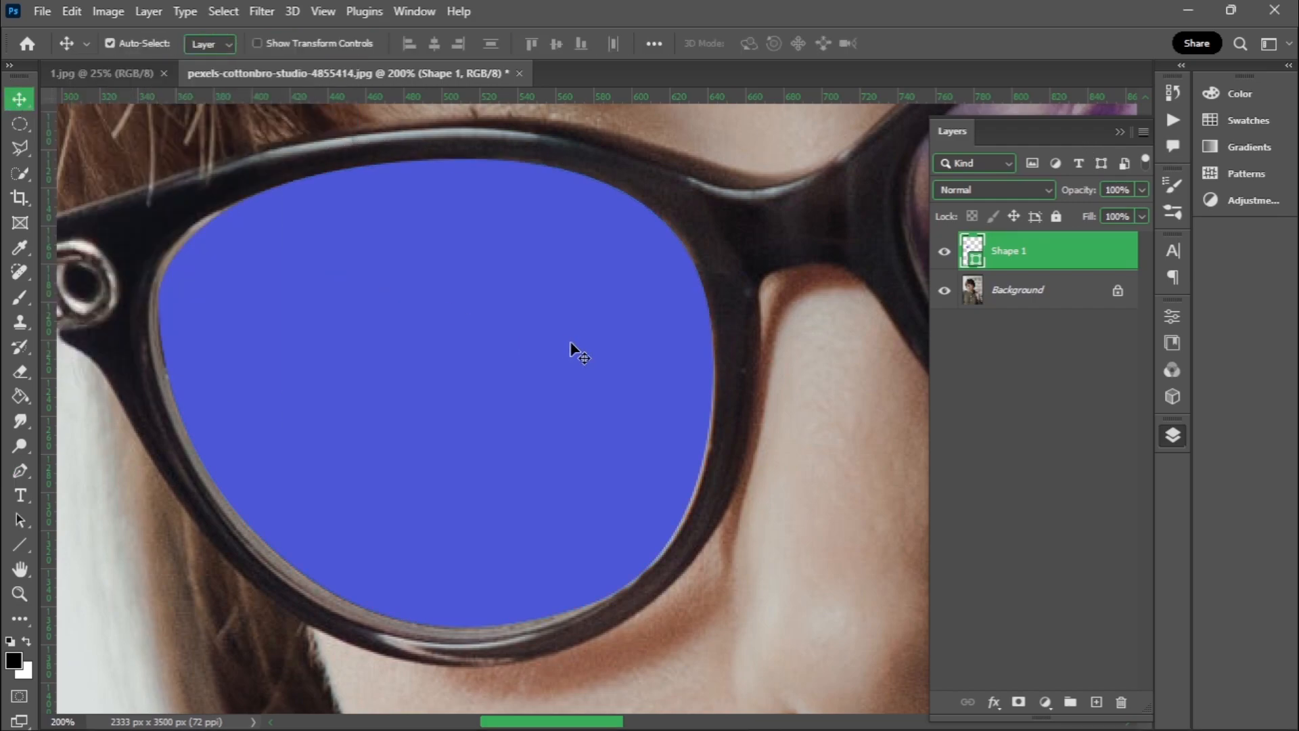
key("ctrl")
key("ctrl+minus")
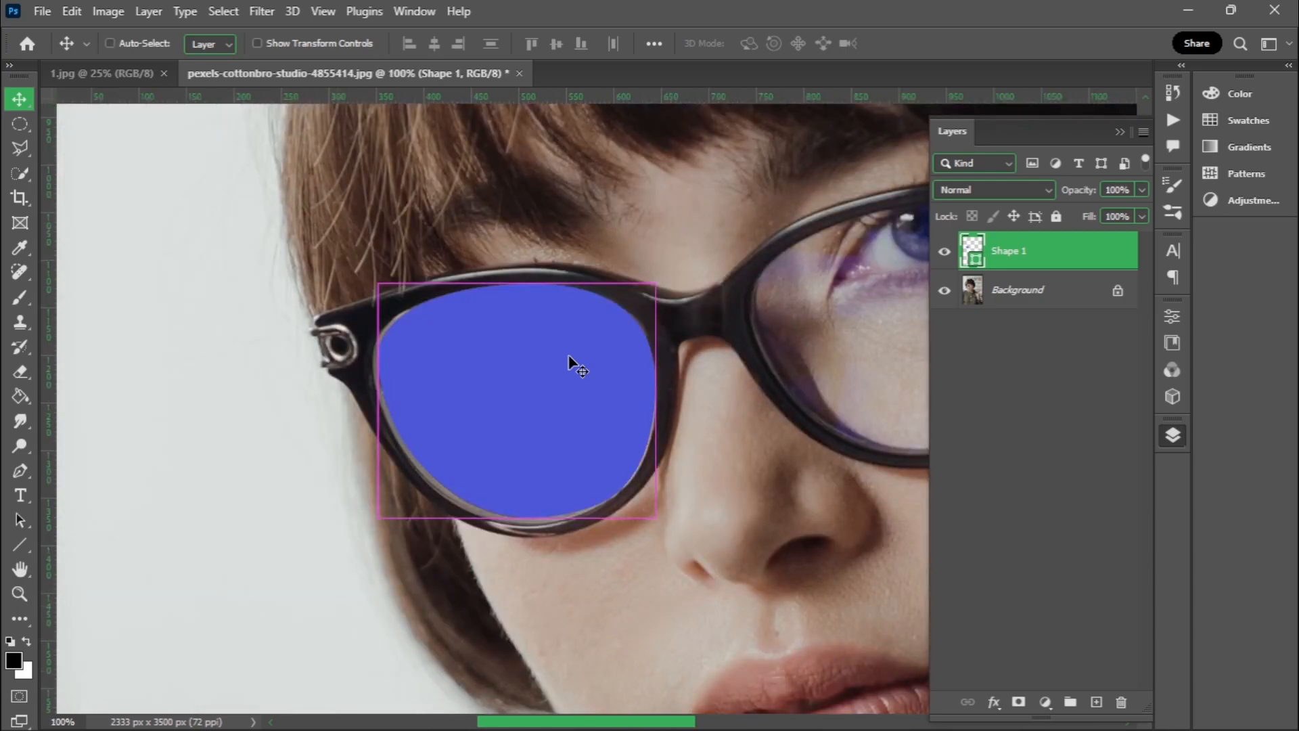
key("ctrl+minus")
left_click_drag(572, 358, 262, 359)
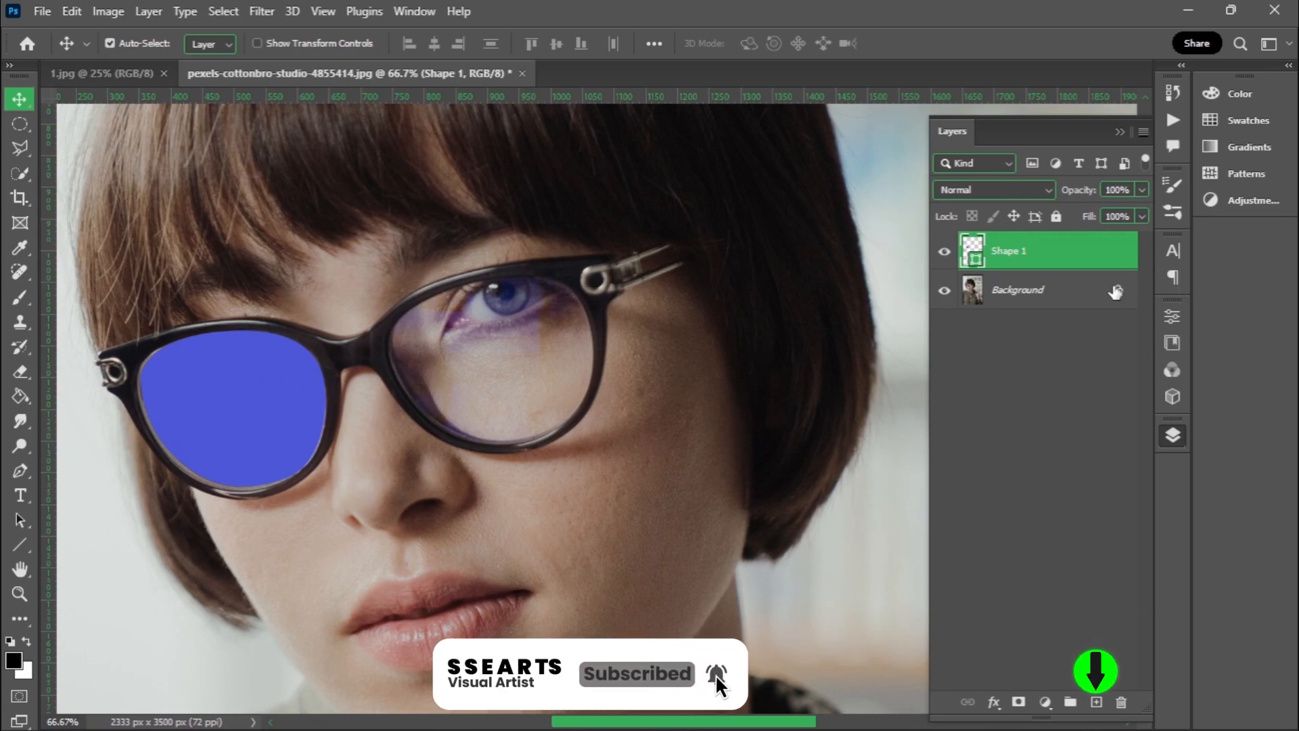
left_click_drag(1037, 263, 1096, 701)
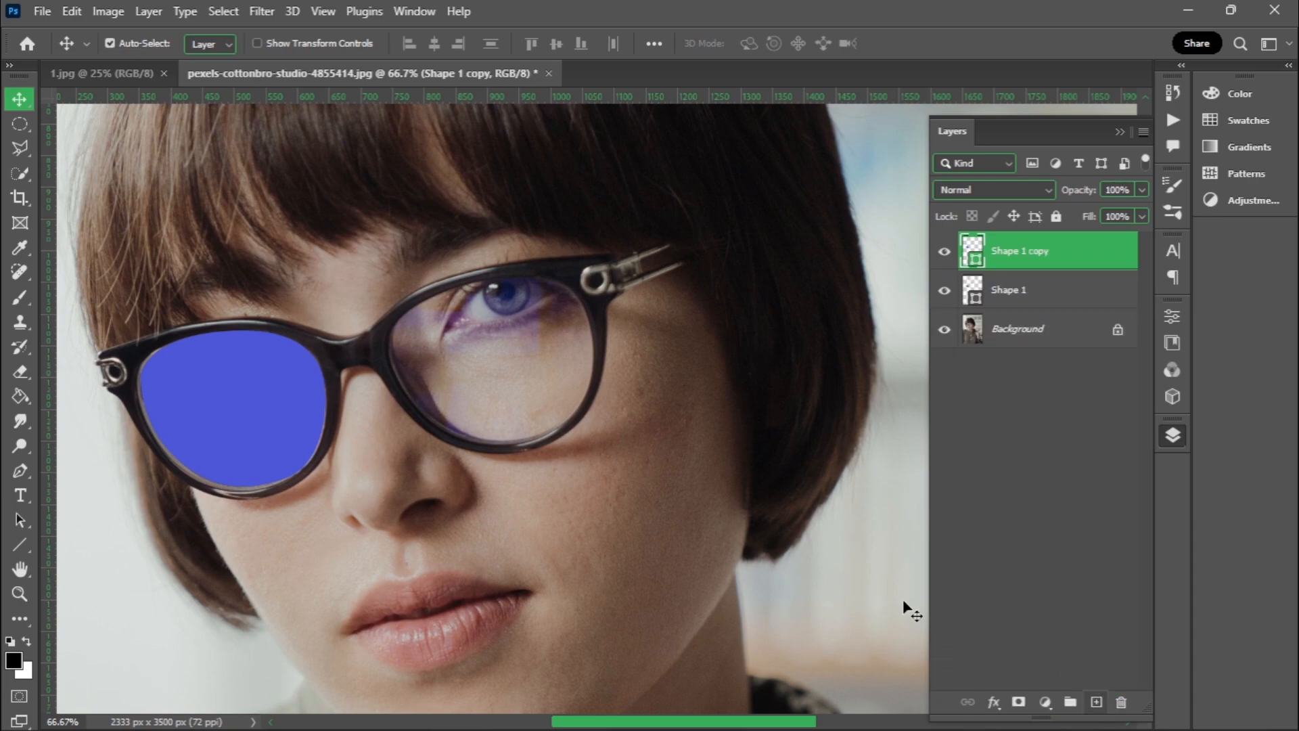
left_click_drag(360, 433, 535, 385)
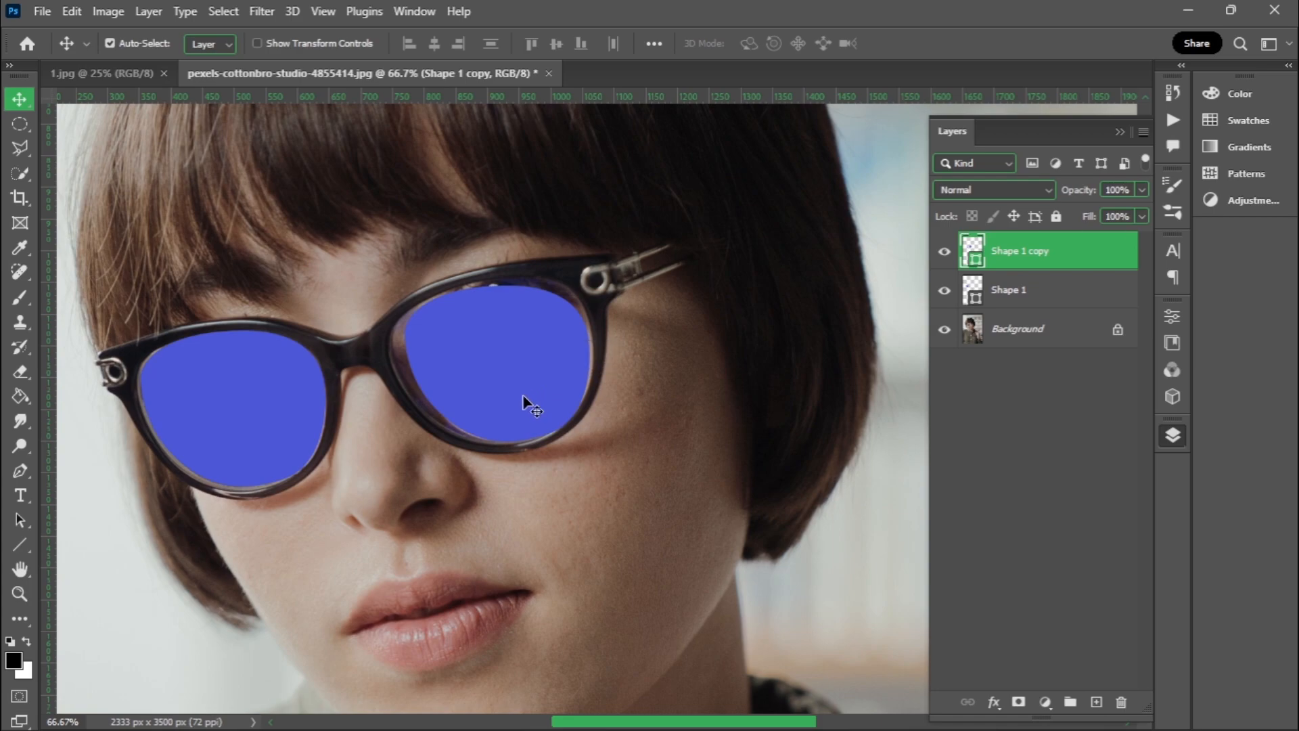
Free Transform the copied shape, shifting and distorting its edges and corners to fit the right lens
left_click(71, 11)
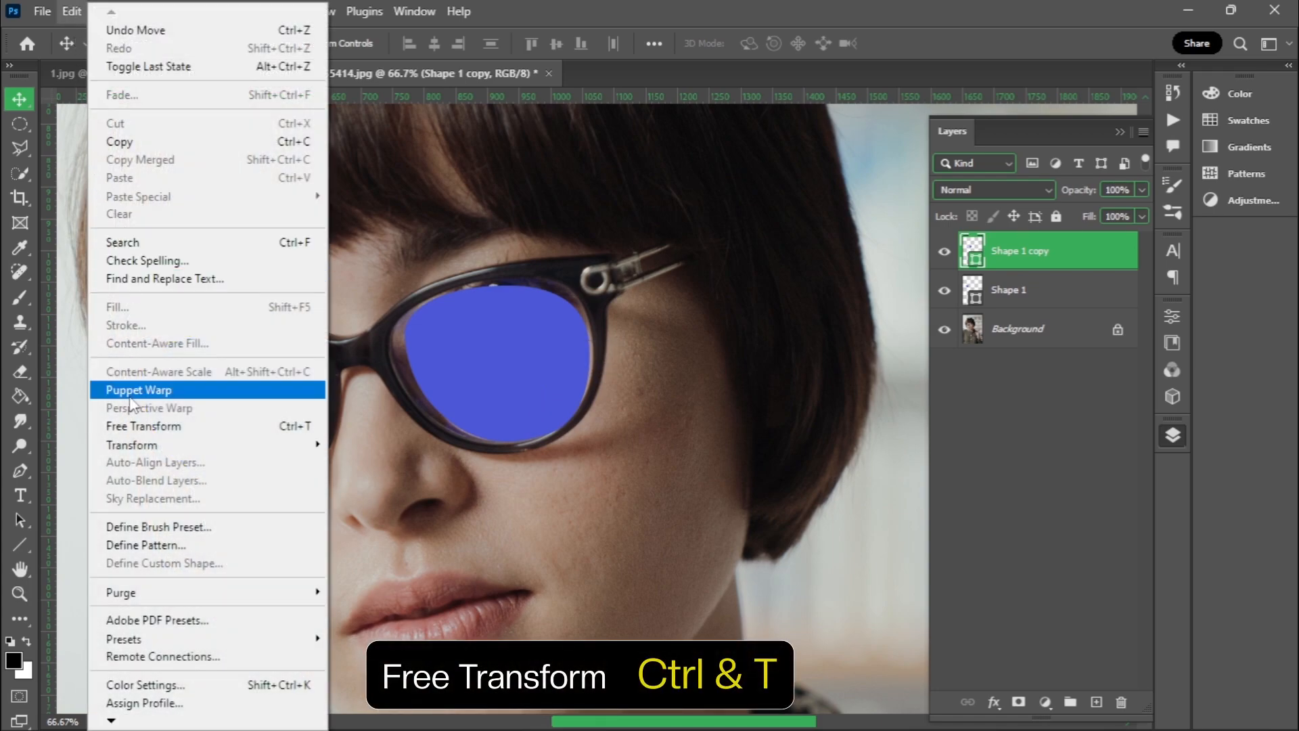
left_click(132, 425)
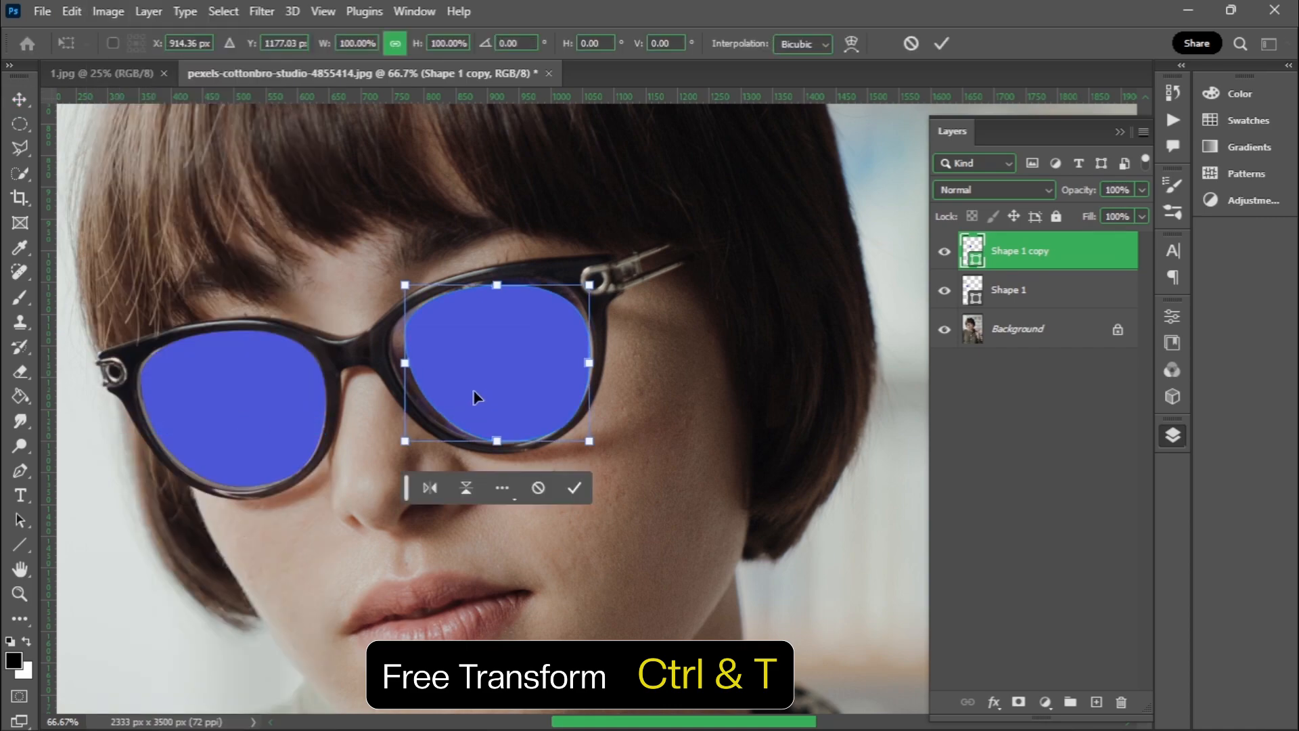
left_click_drag(537, 368, 532, 368)
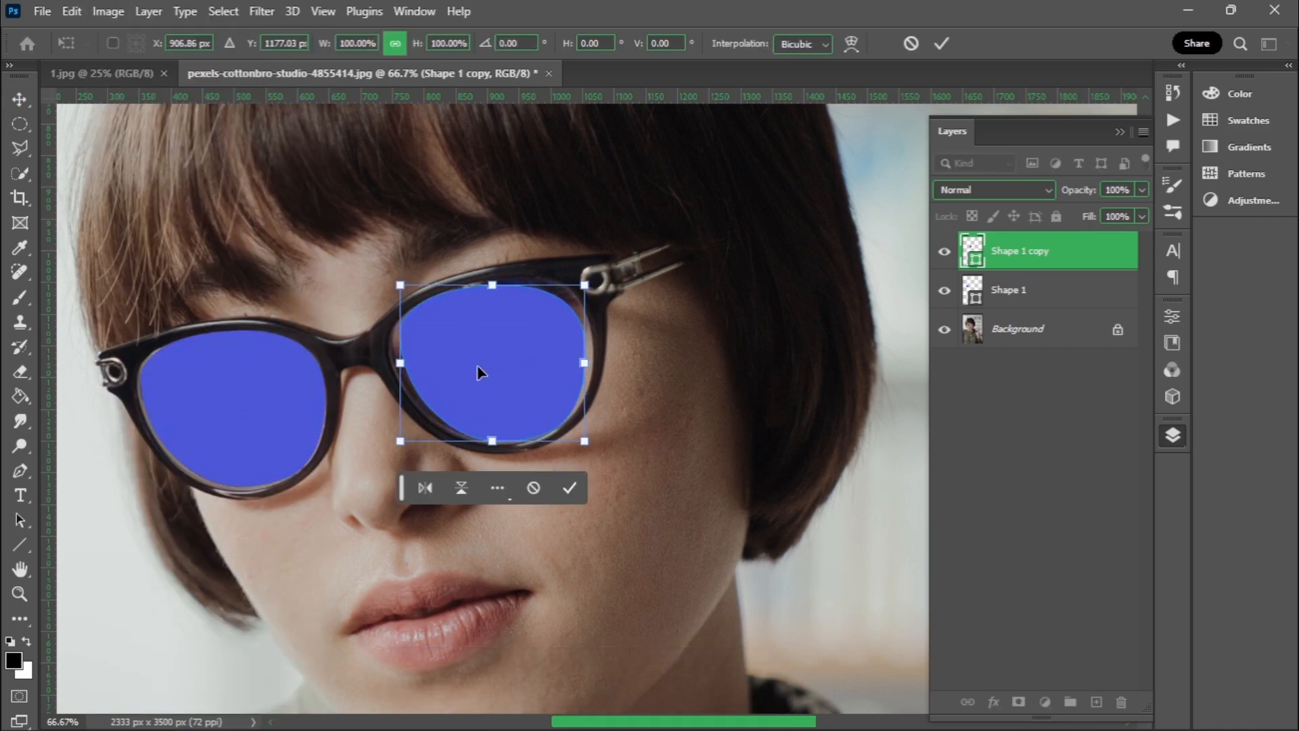
left_click_drag(399, 364, 390, 370)
left_click_drag(587, 287, 595, 272)
left_click_drag(586, 441, 588, 439)
left_click_drag(392, 288, 397, 295)
left_click_drag(595, 274, 588, 278)
key("Return")
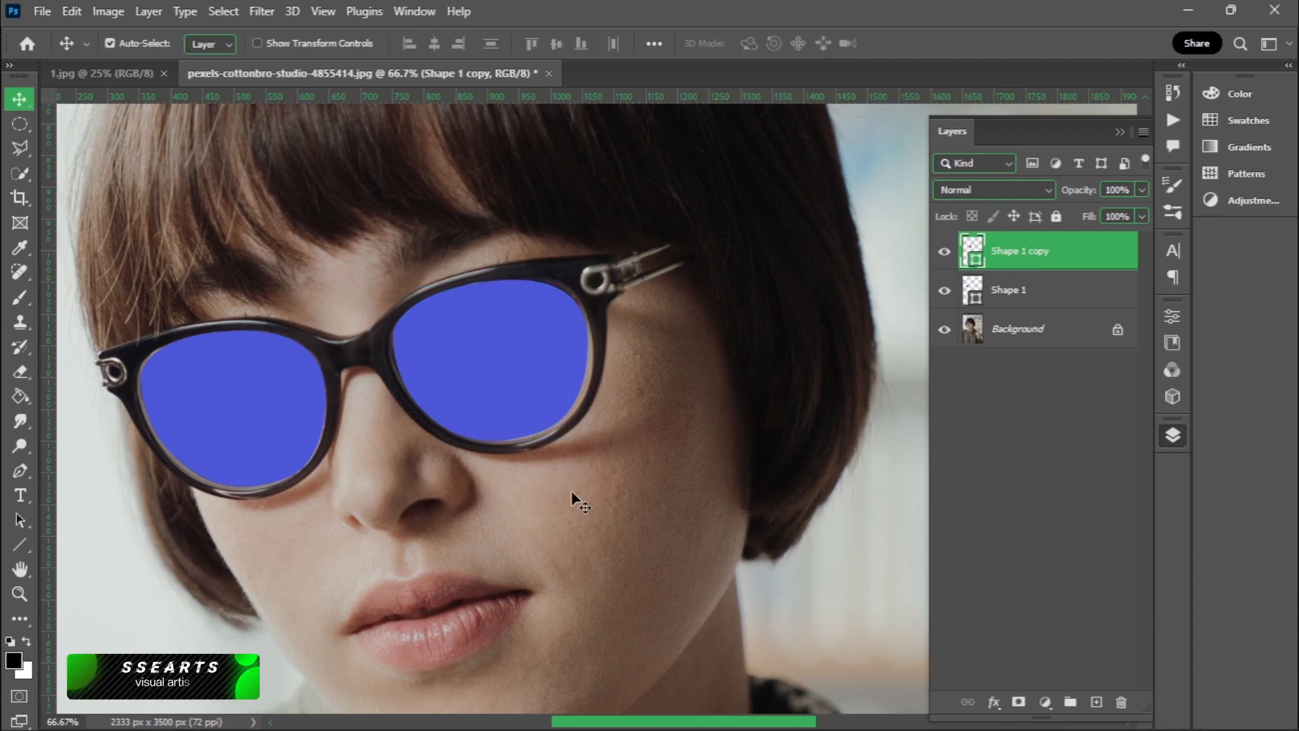
Free Transform the original blue shape, adjusting its corners slightly to fit inside the left lens rim
left_click(230, 429)
left_click(78, 10)
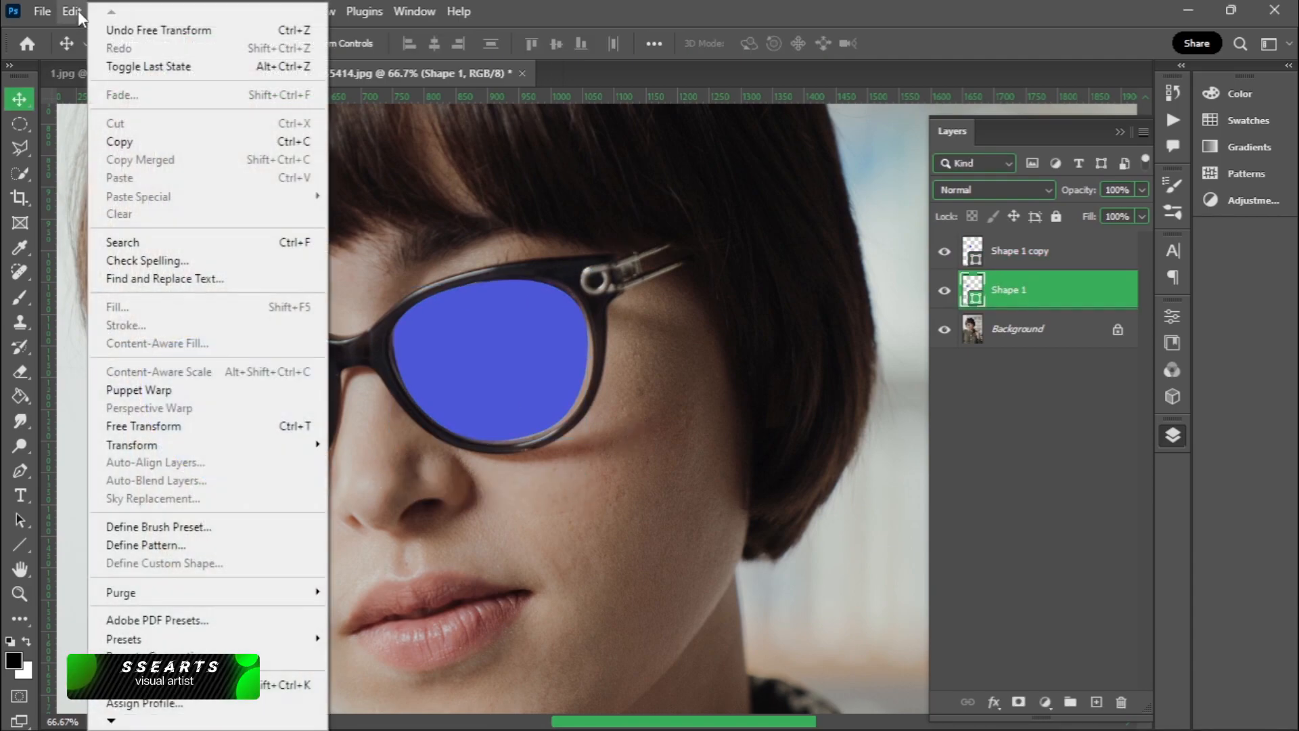
left_click(144, 429)
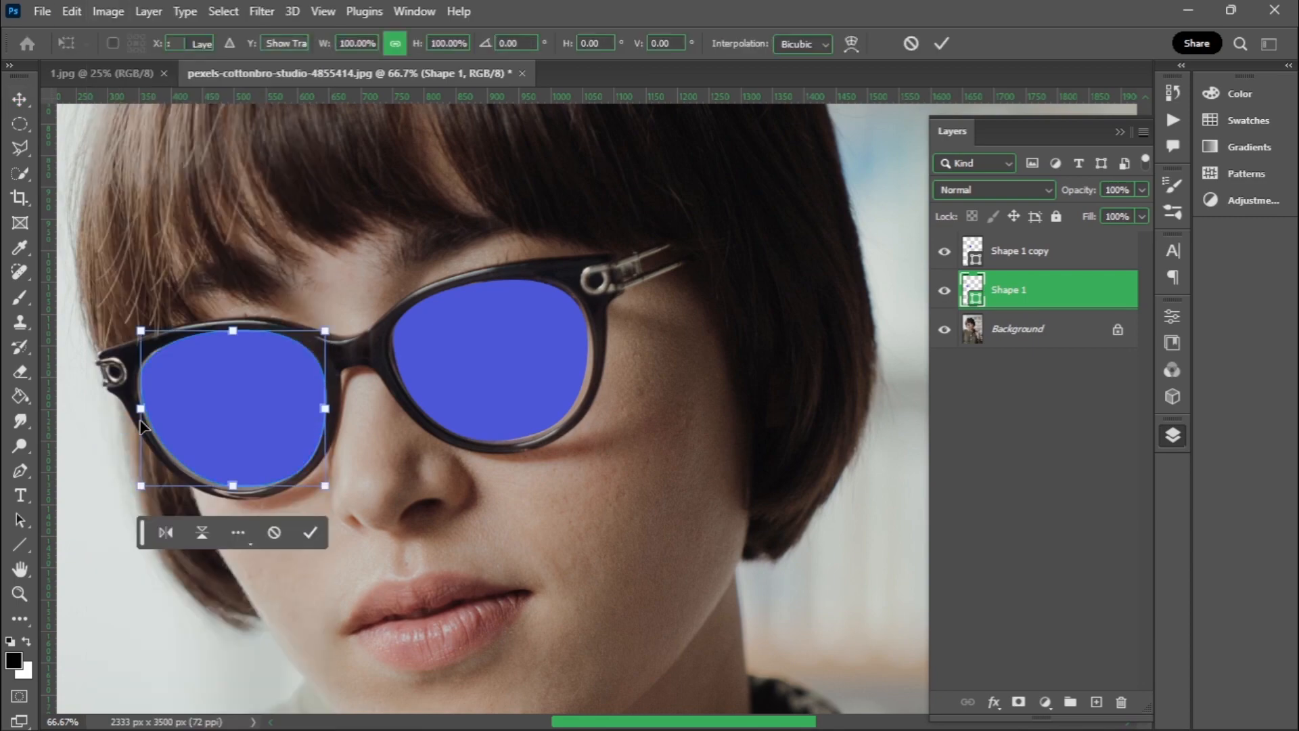
left_click_drag(143, 336, 139, 337)
left_click_drag(324, 488, 319, 488)
left_click_drag(325, 331, 322, 332)
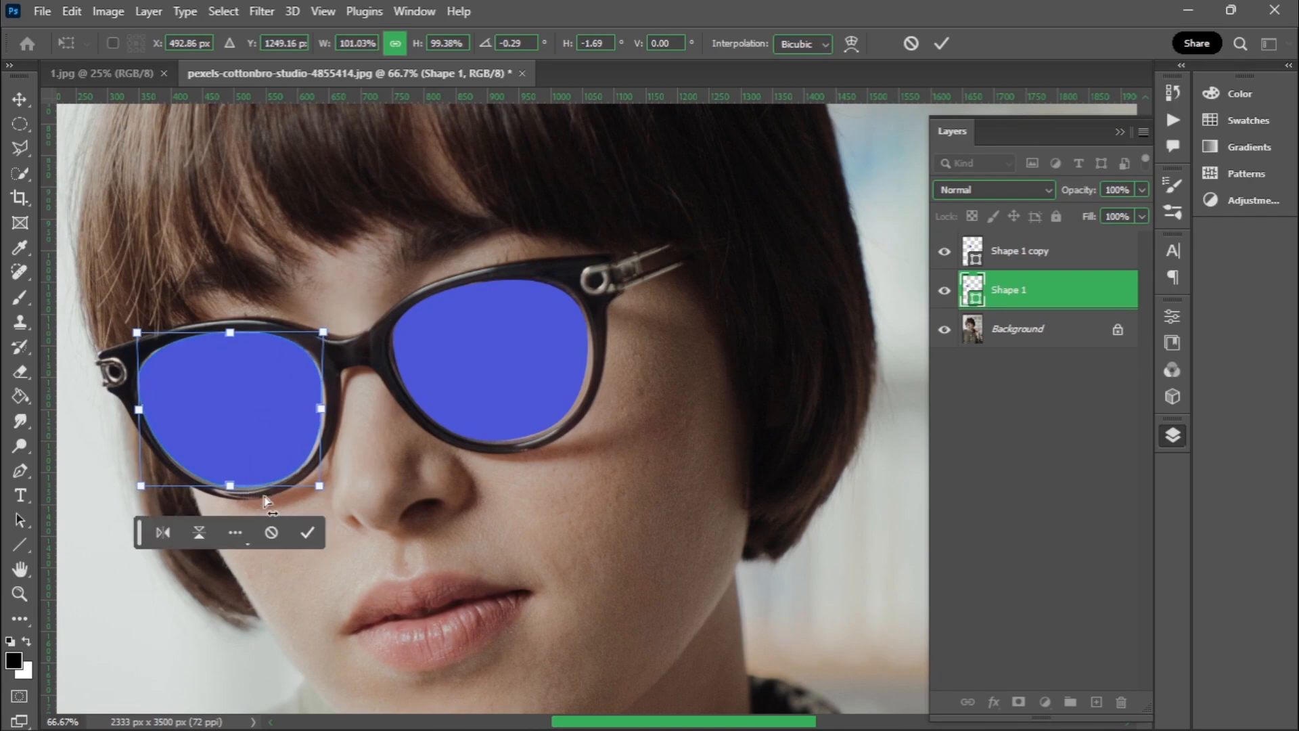
left_click(306, 531)
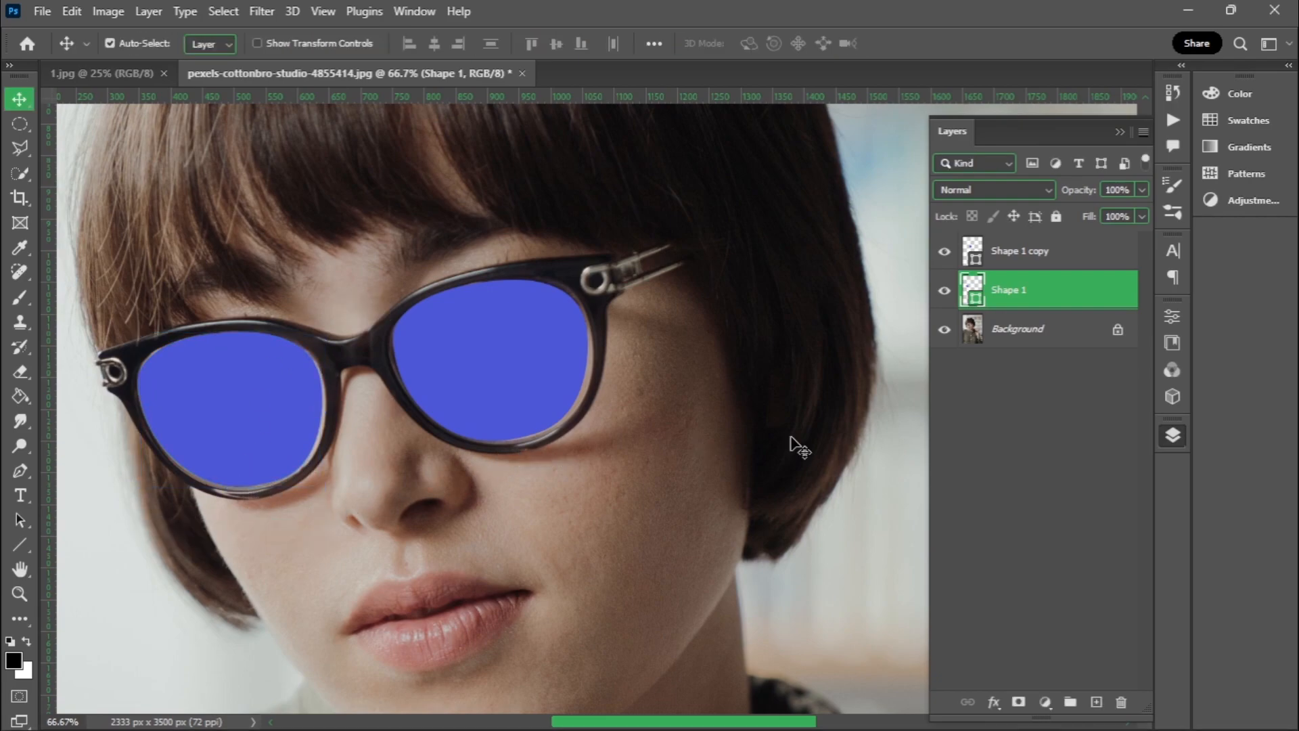
Convert the Shape 1 and Shape 1 copy layers each to a smart object
right_click(1066, 290)
left_click(1096, 297)
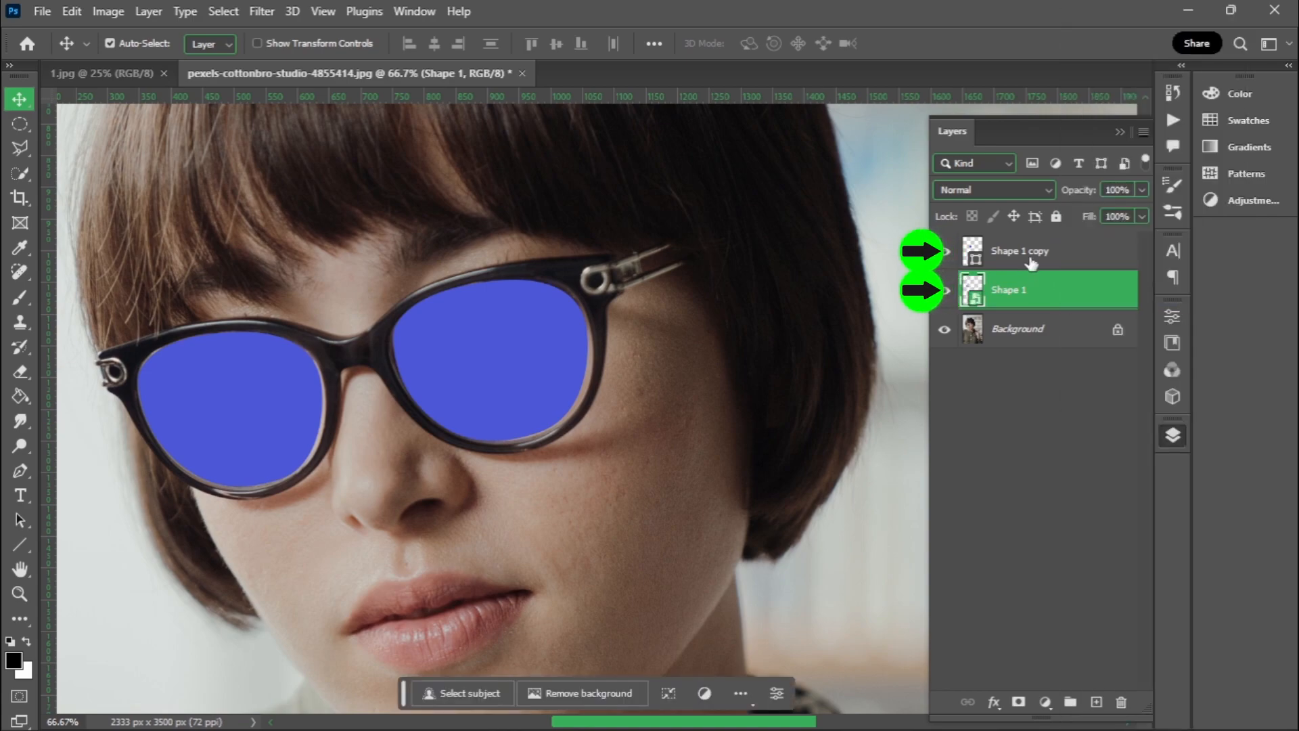
right_click(1030, 257)
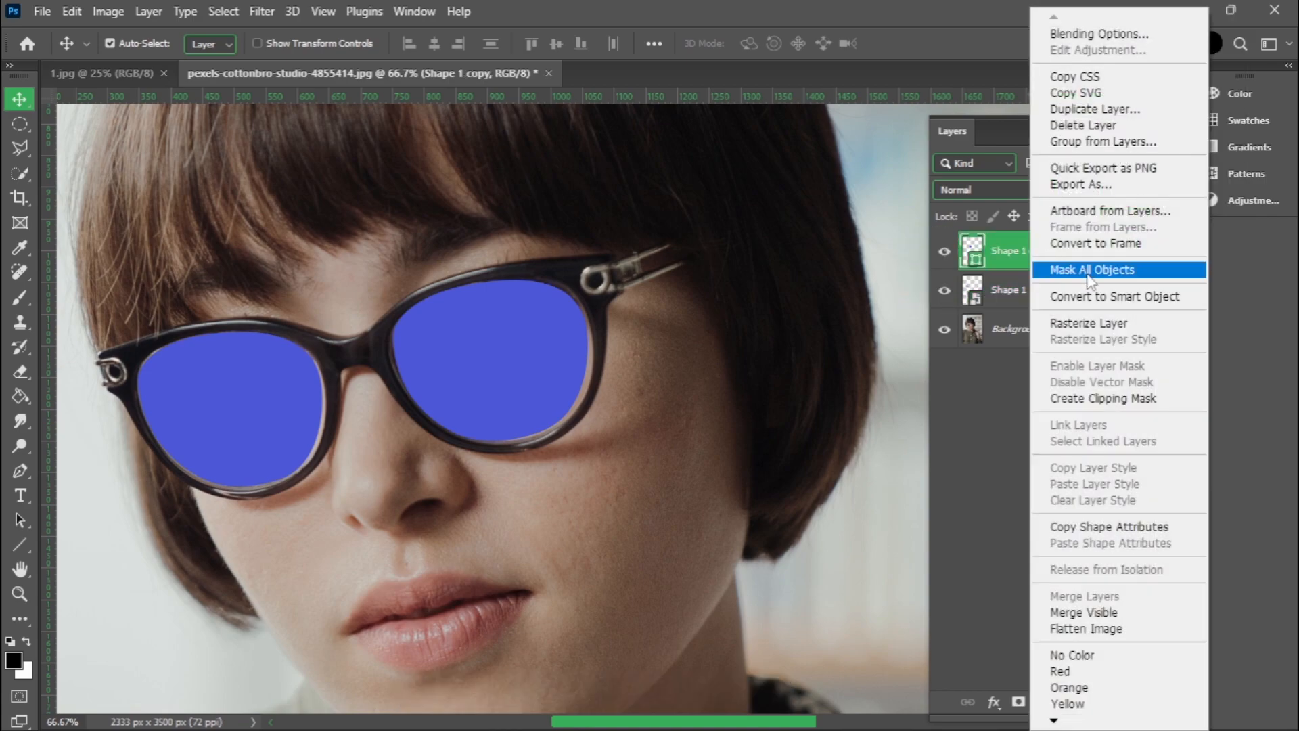
left_click(1086, 293)
Rename the Shape 1 copy layer to G2 and the Shape 1 layer to G1
double_click(1033, 251)
type("G2")
left_click(1021, 291)
double_click(1022, 291)
type("G")
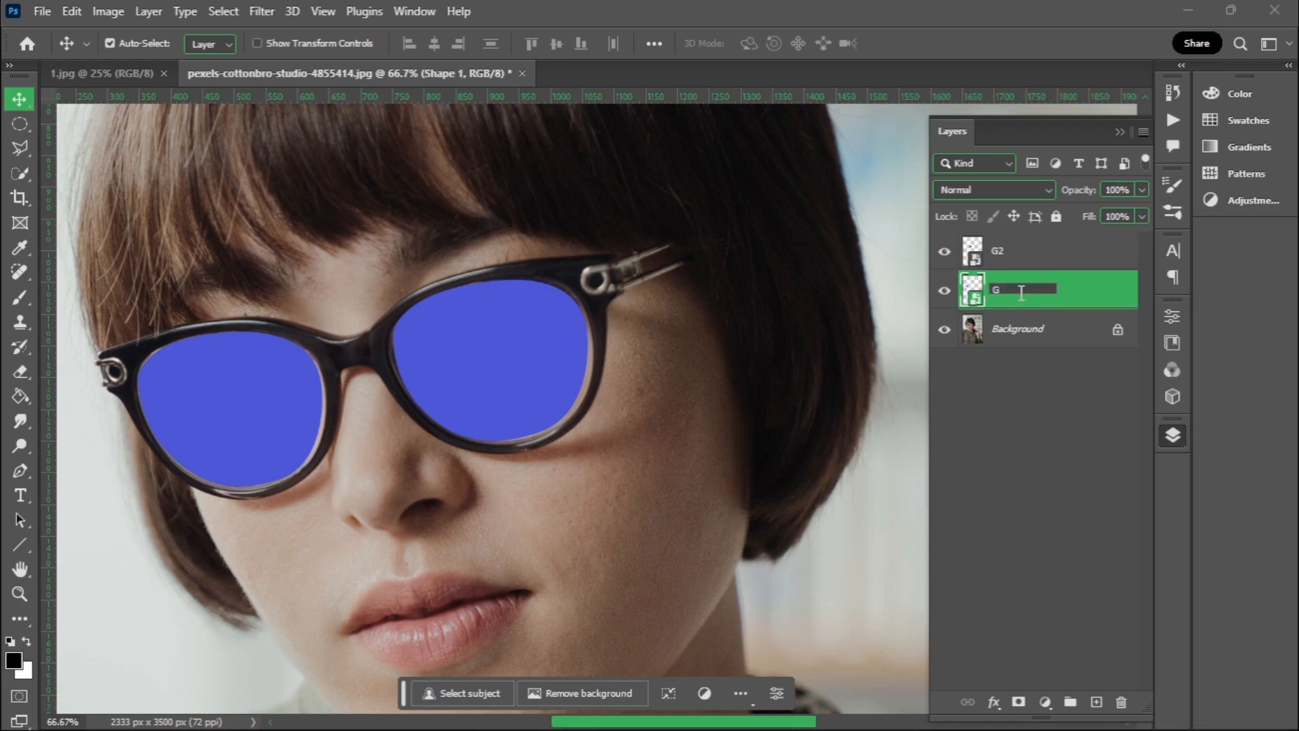
type("1")
left_click(1024, 259)
Set the blend mode of both lens layers, G1 and G2, to Overlay
left_click(1022, 296)
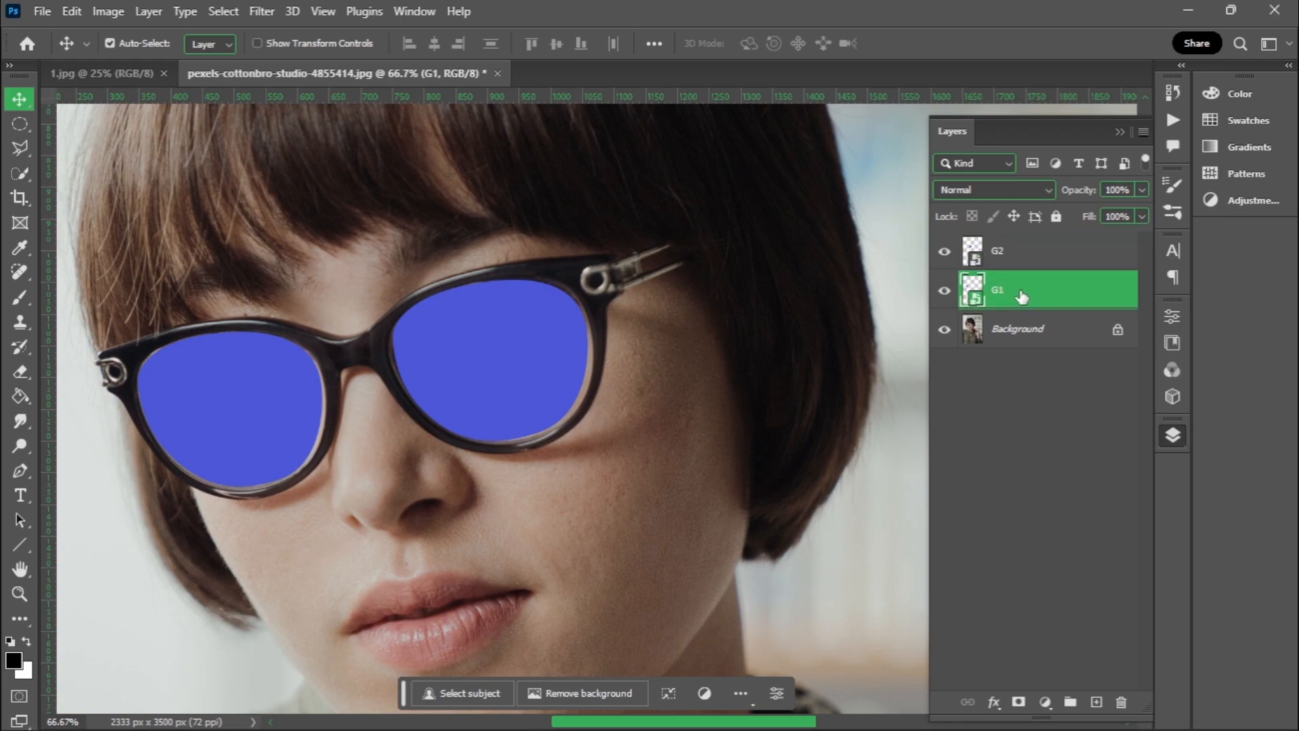
left_click(1018, 191)
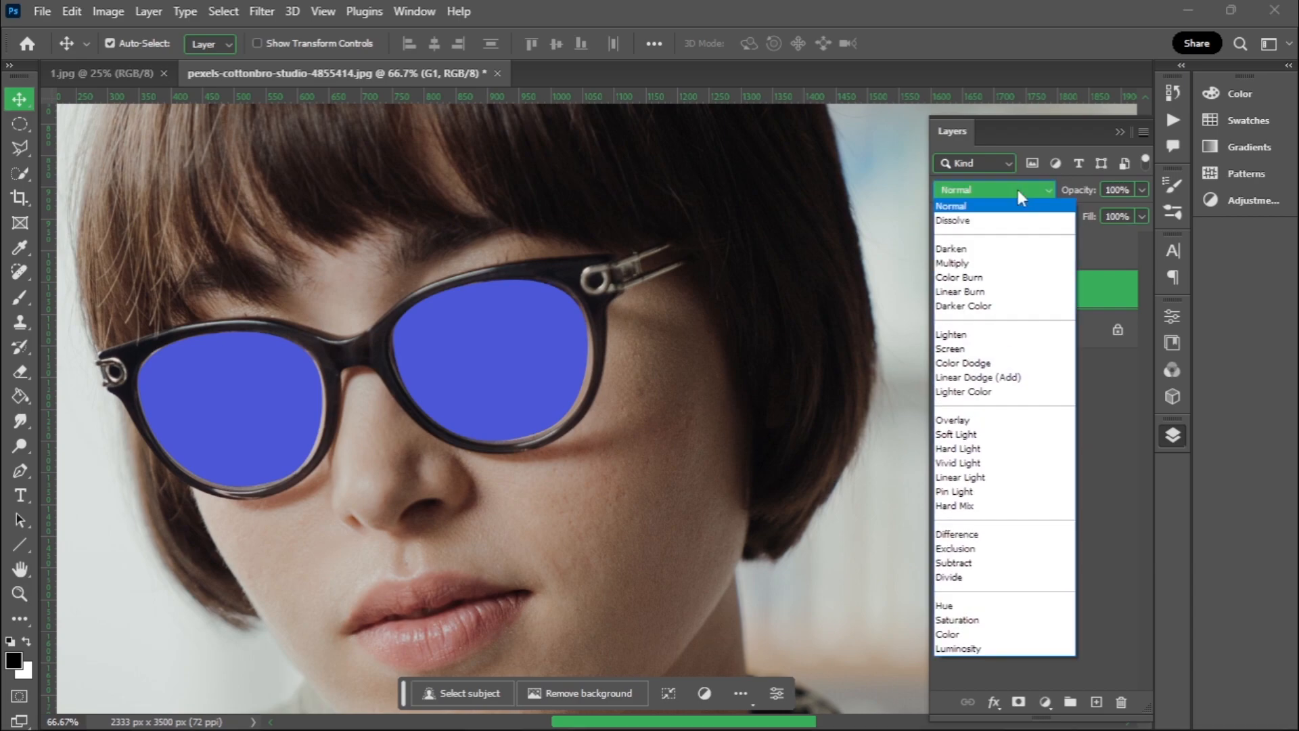
left_click(982, 421)
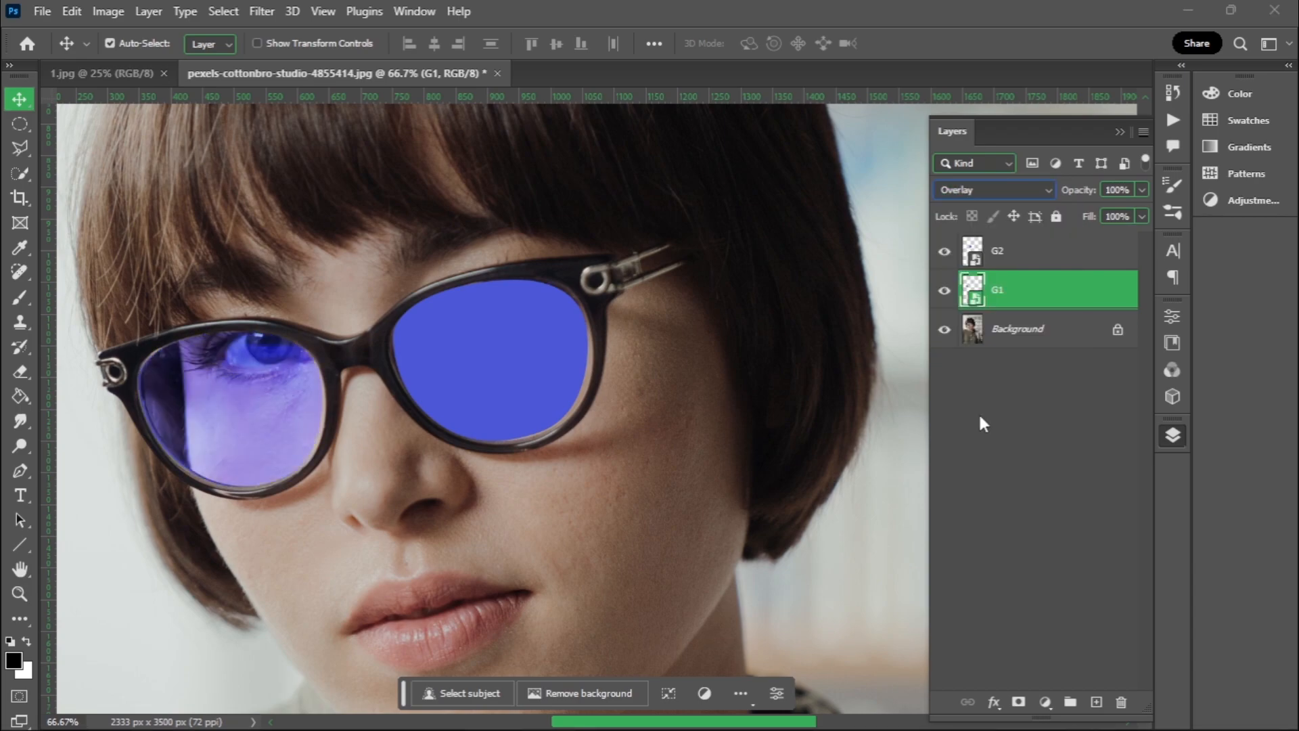
left_click(1006, 255)
left_click(1013, 192)
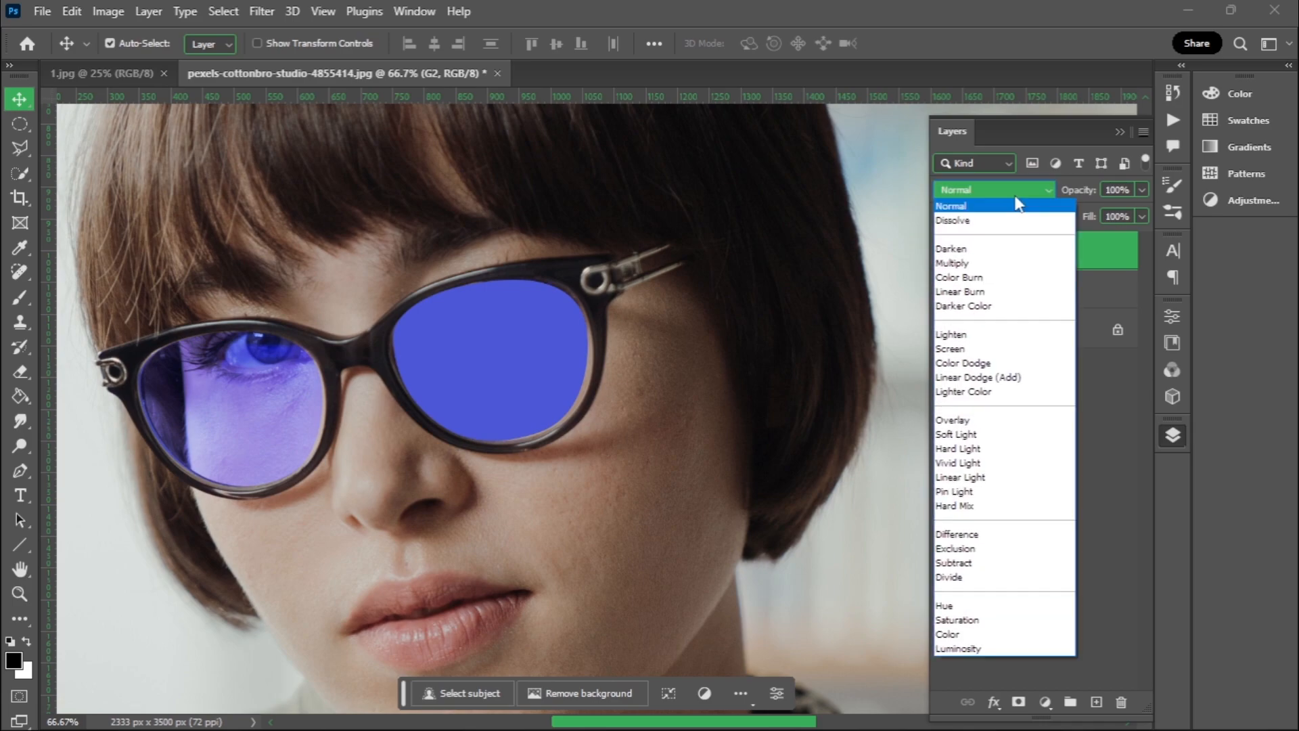
left_click(968, 417)
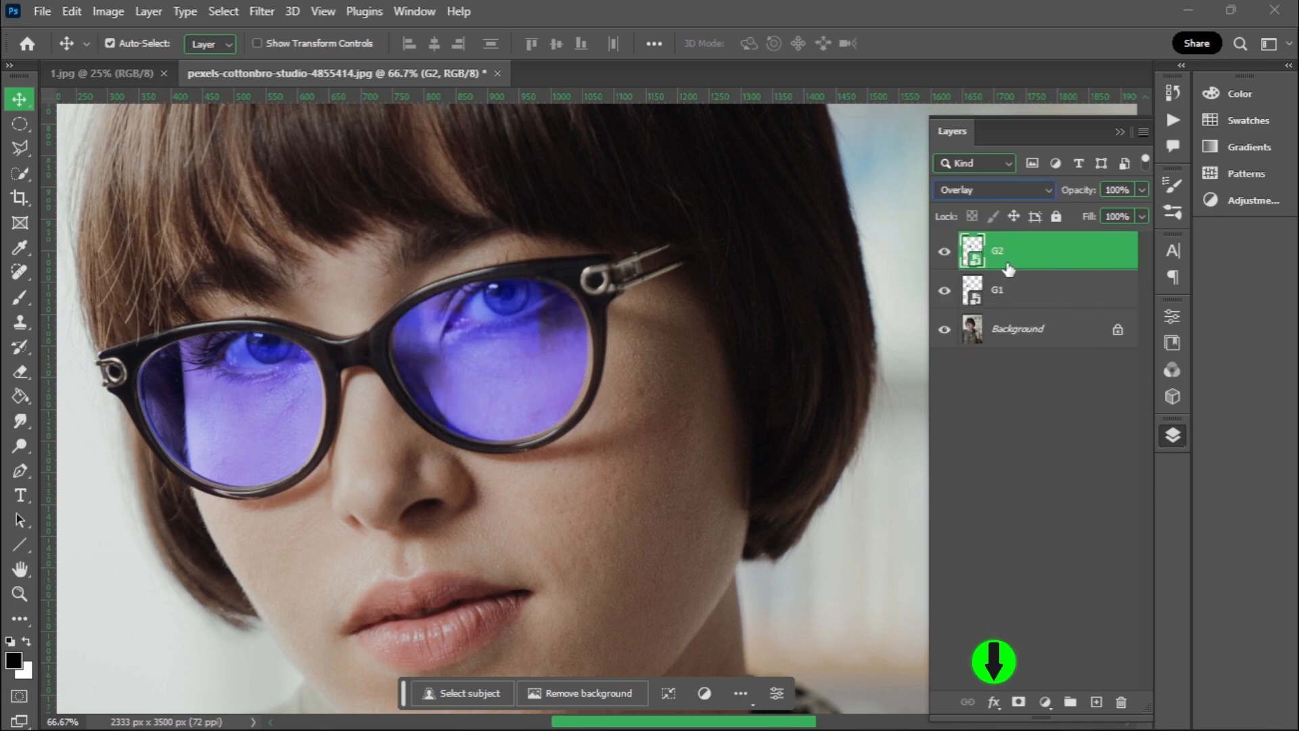
In the G2 layer's blending options, split the Underlying Layer black Blend If slider to 0 / 170
left_click(995, 703)
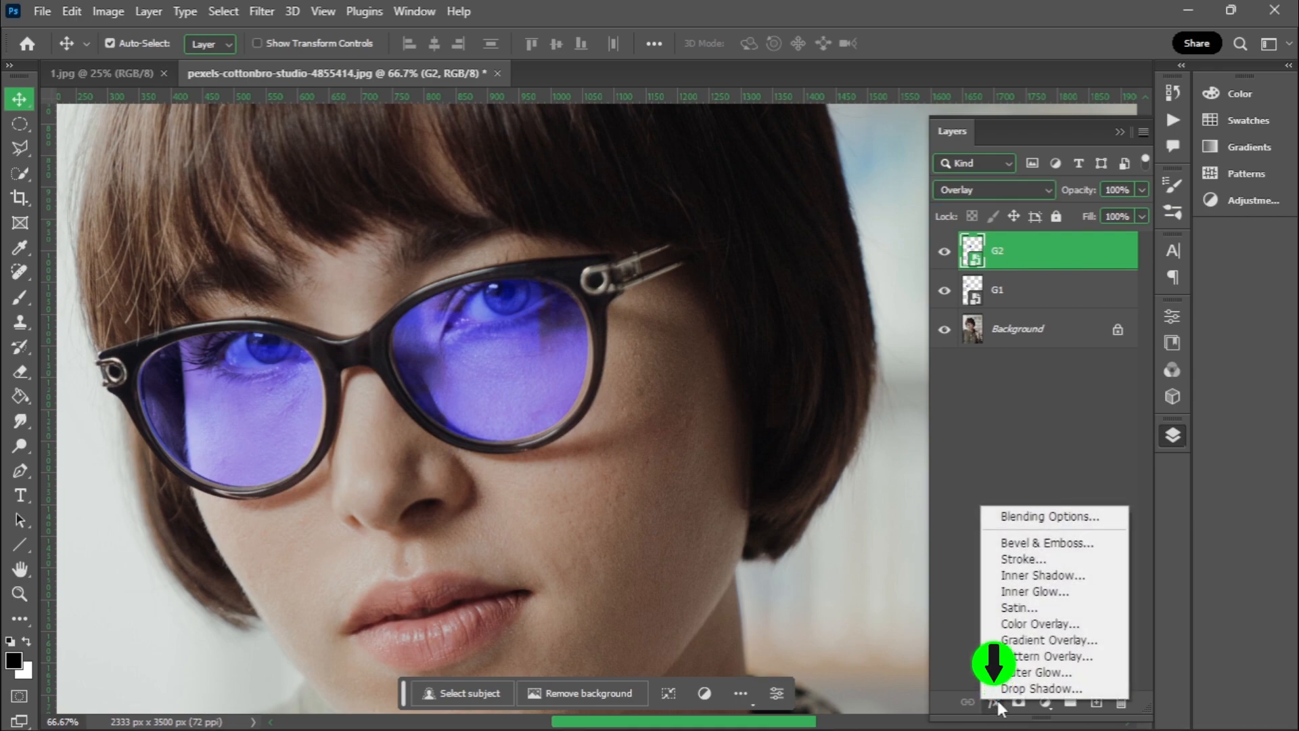
left_click(1023, 518)
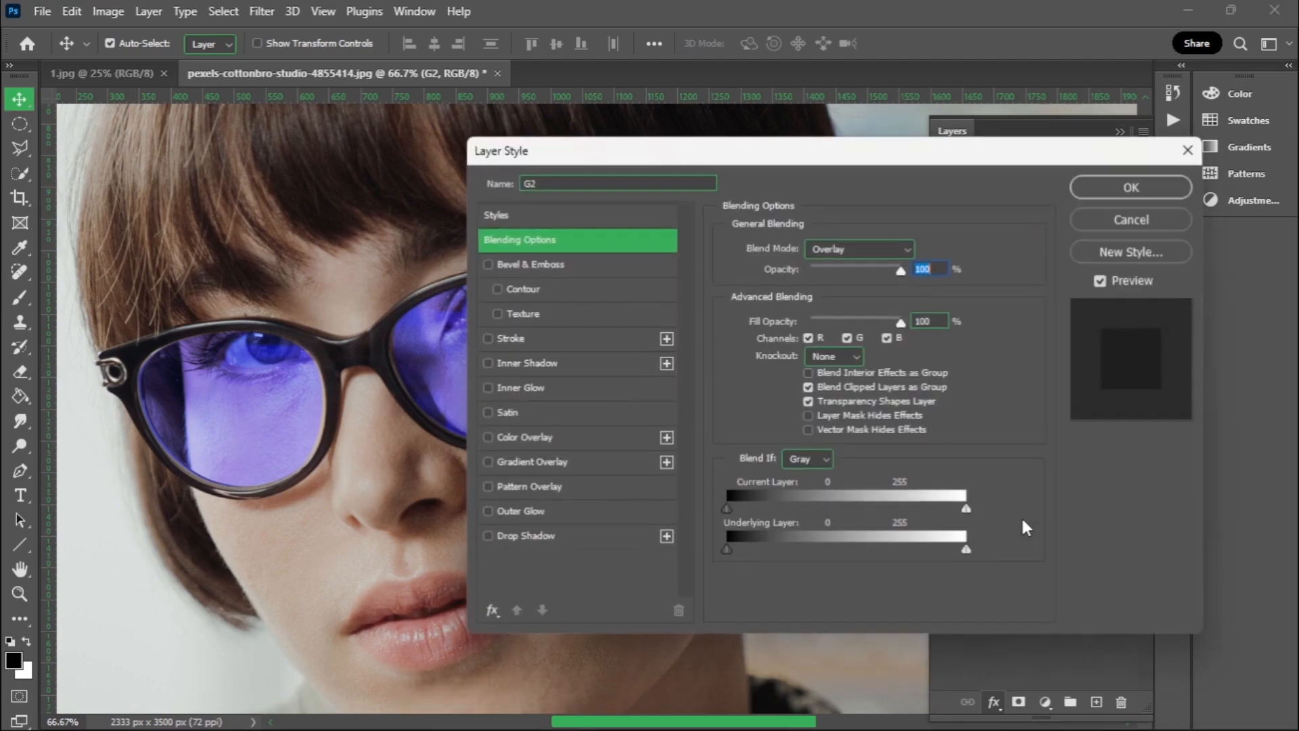
left_click_drag(423, 507, 248, 506)
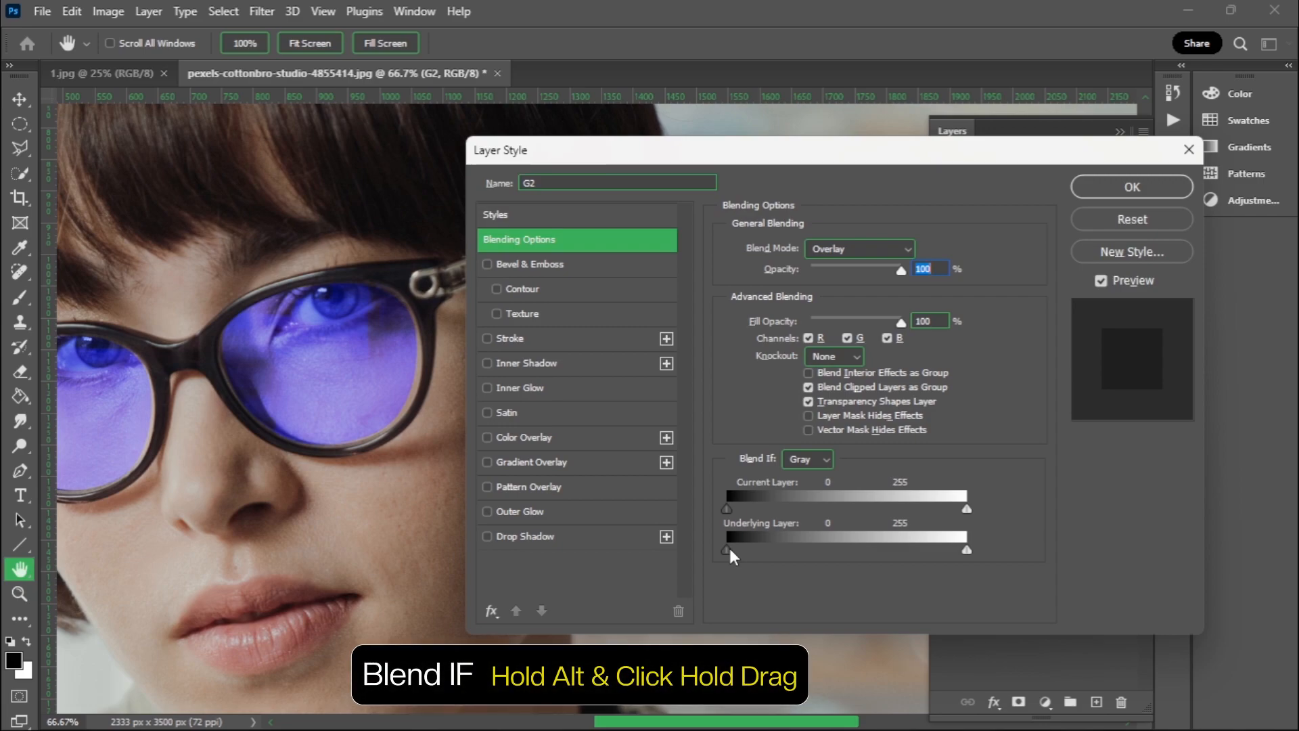
left_click_drag(730, 550, 828, 548)
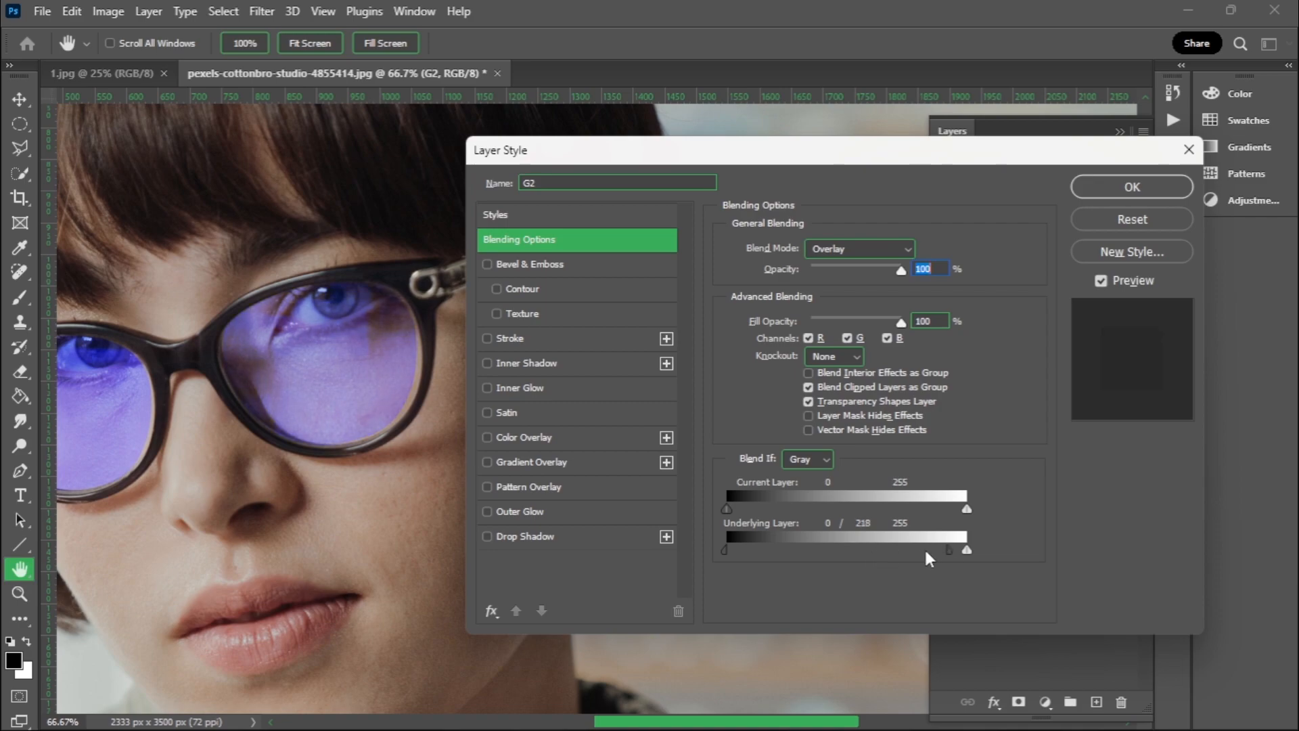
left_click_drag(859, 555, 917, 555)
left_click_drag(897, 561, 888, 554)
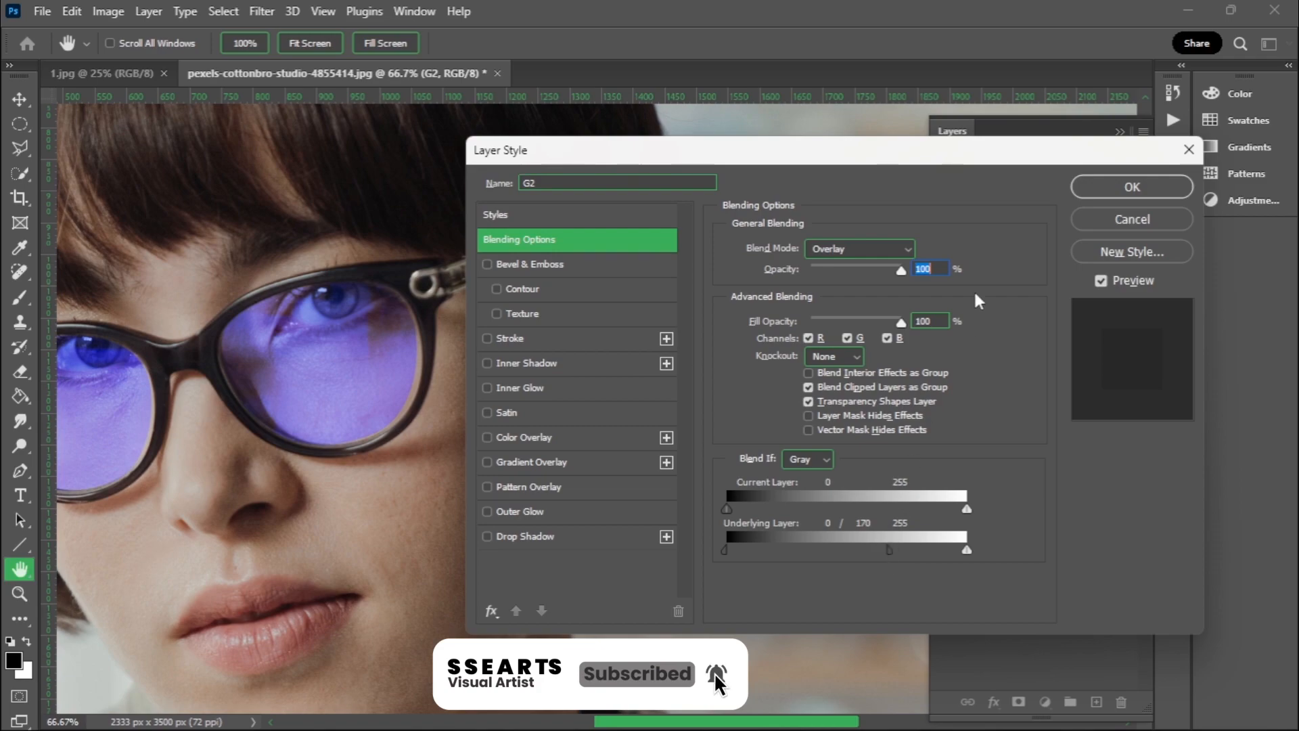
left_click(1112, 195)
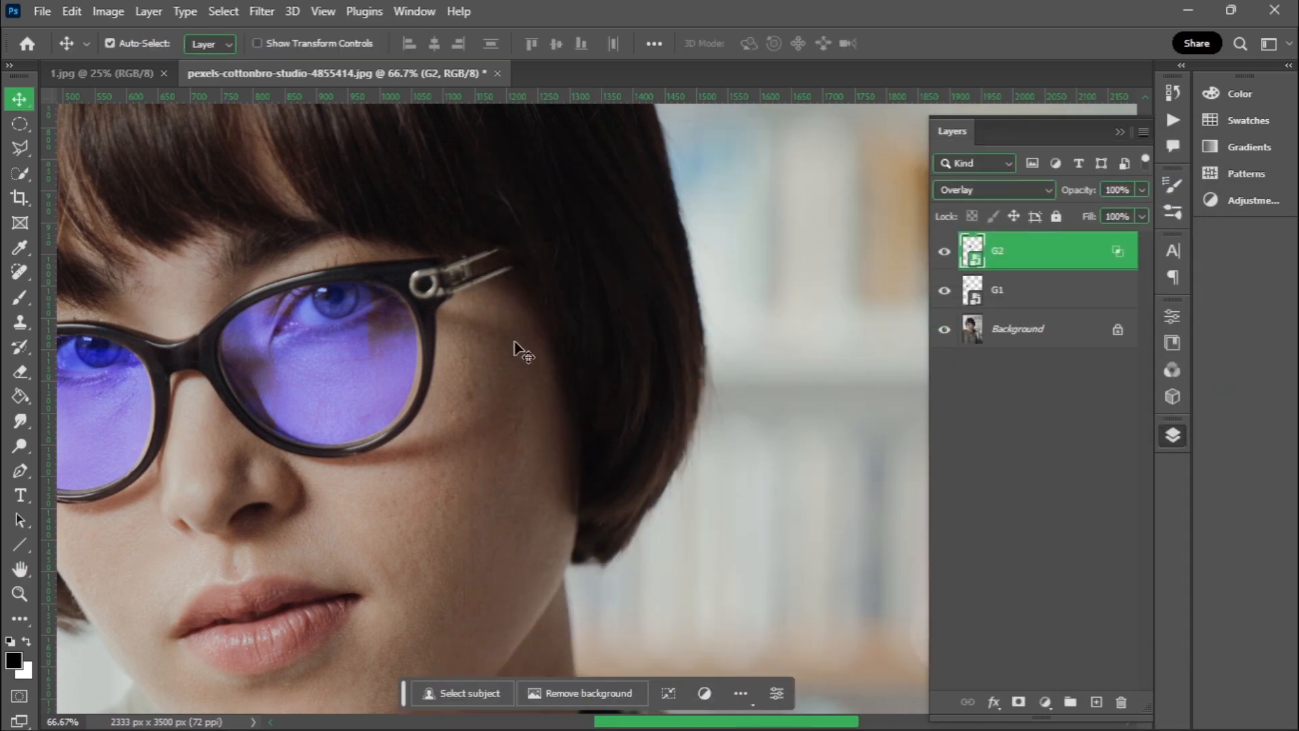
Give the G1 layer the same Blend If setting, splitting its Underlying Layer black slider to 0 / 170
left_click_drag(560, 345, 614, 341)
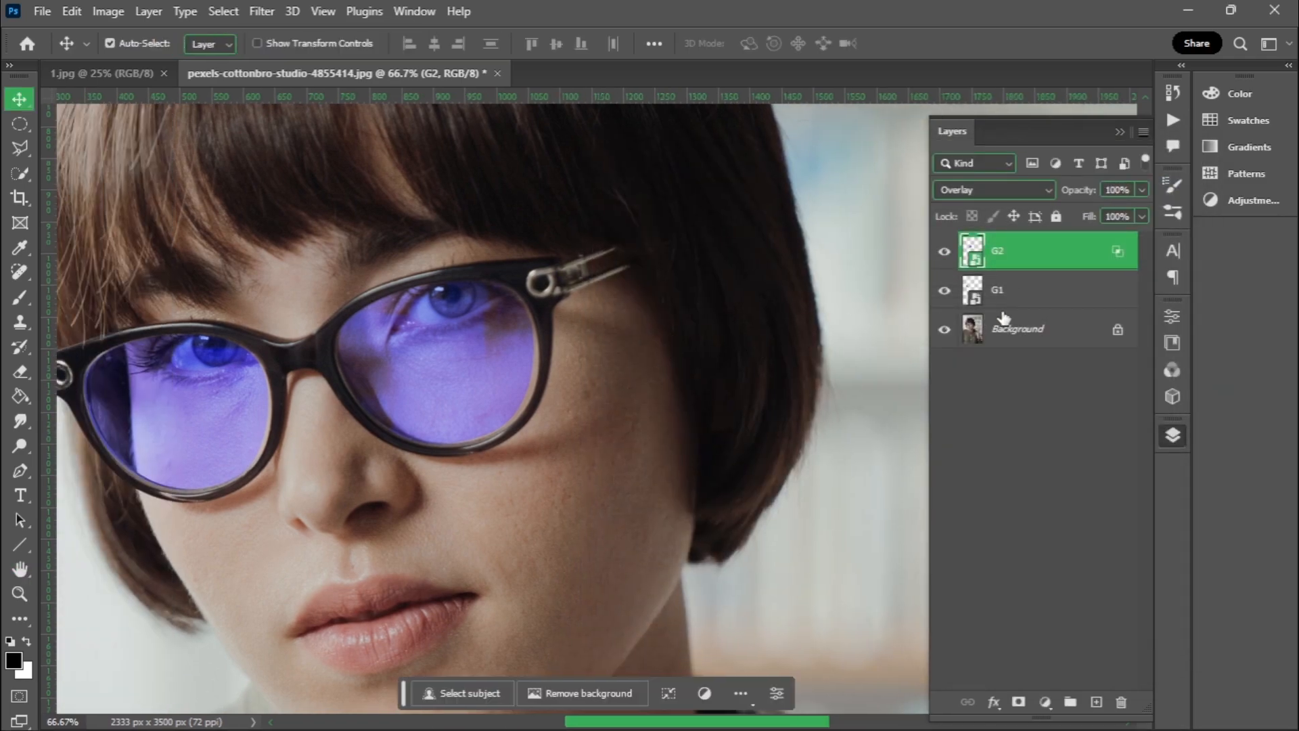
left_click(1050, 303)
left_click(993, 701)
left_click(1031, 531)
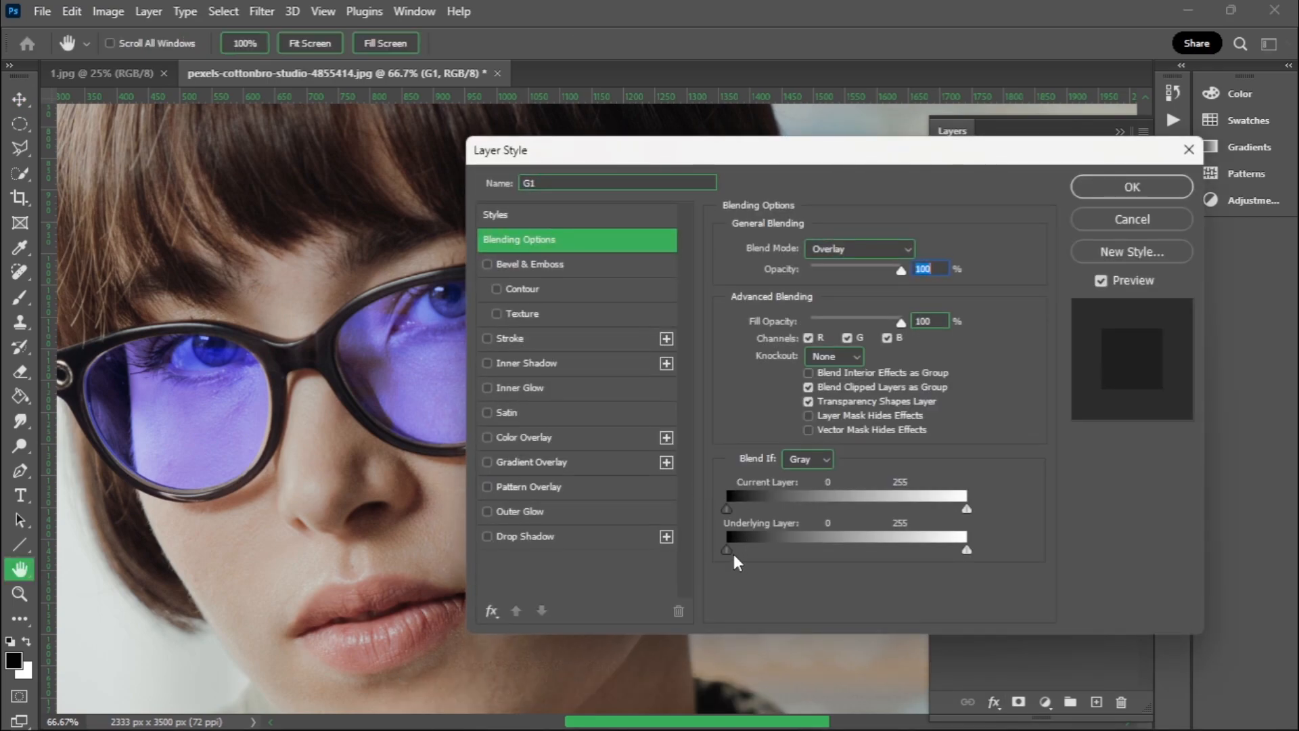
left_click_drag(727, 550, 815, 549)
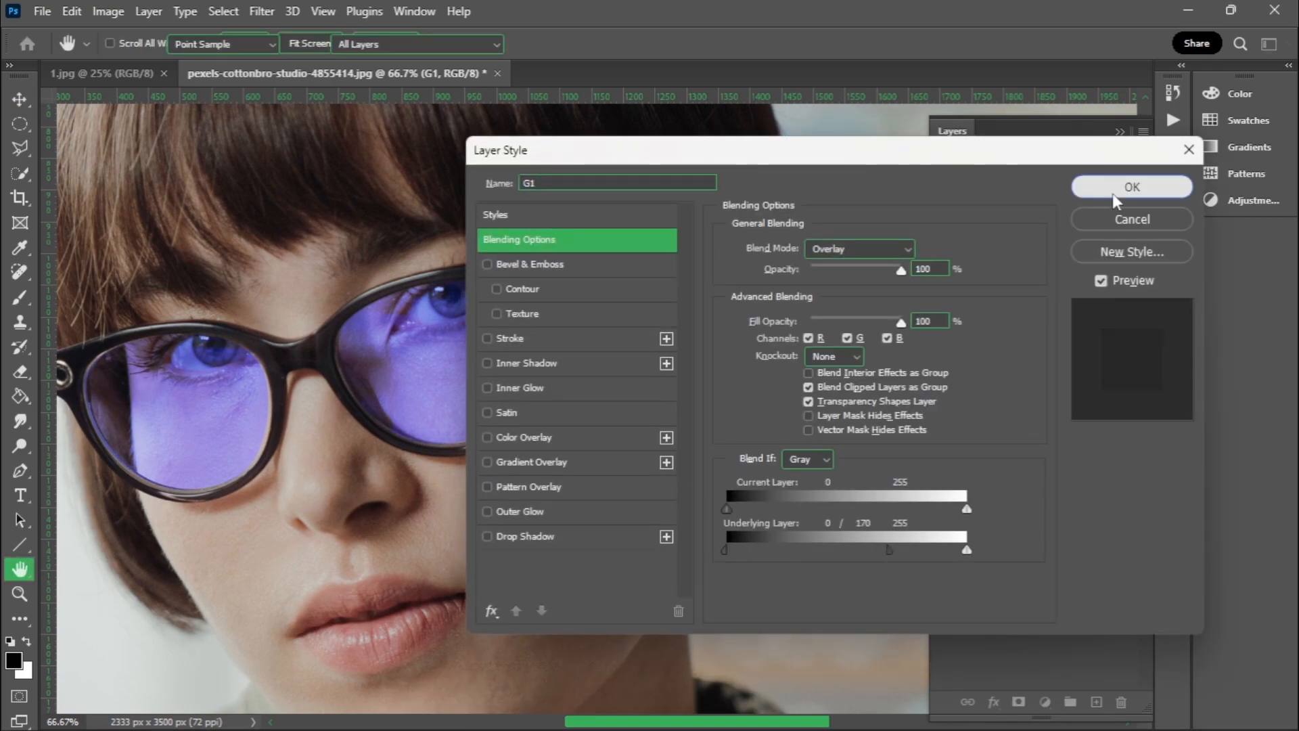
left_click(1112, 194)
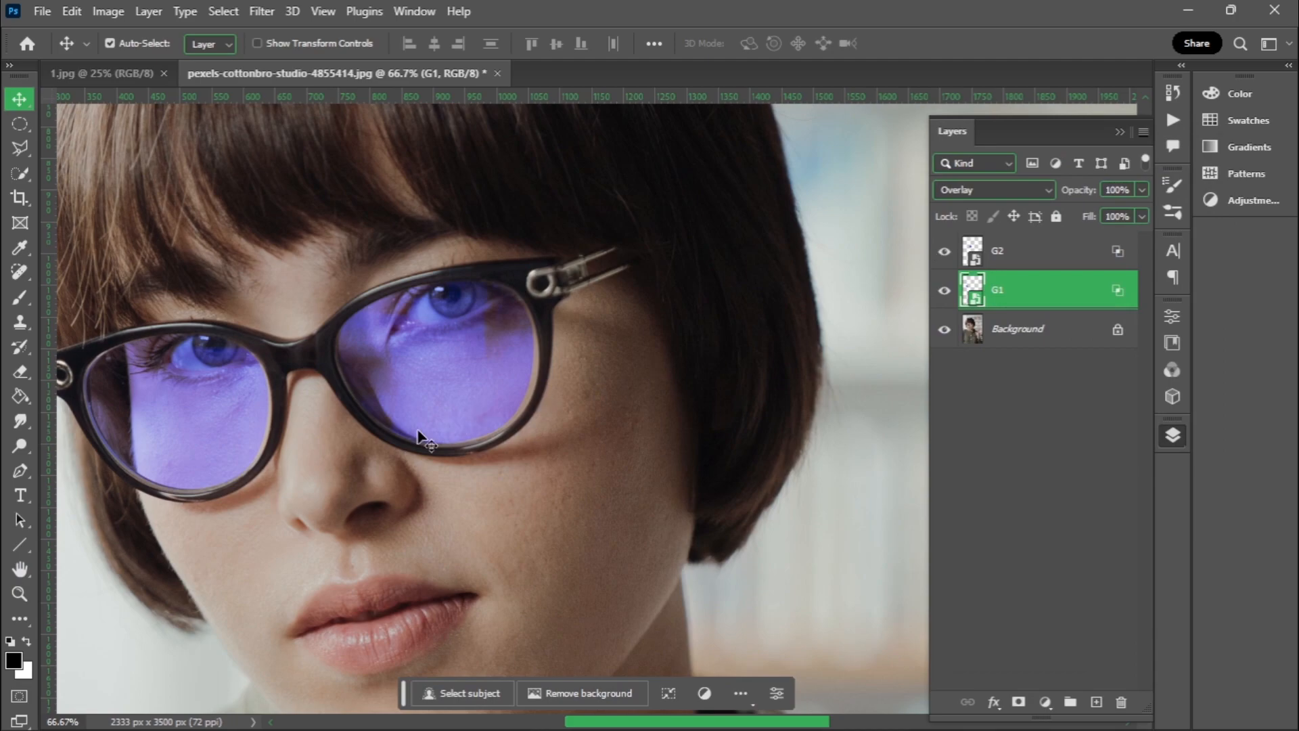
Put the G2 and G1 lens layers together in a new layer group
key("ctrl+minus")
key("ctrl+minus")
key("ctrl+minus")
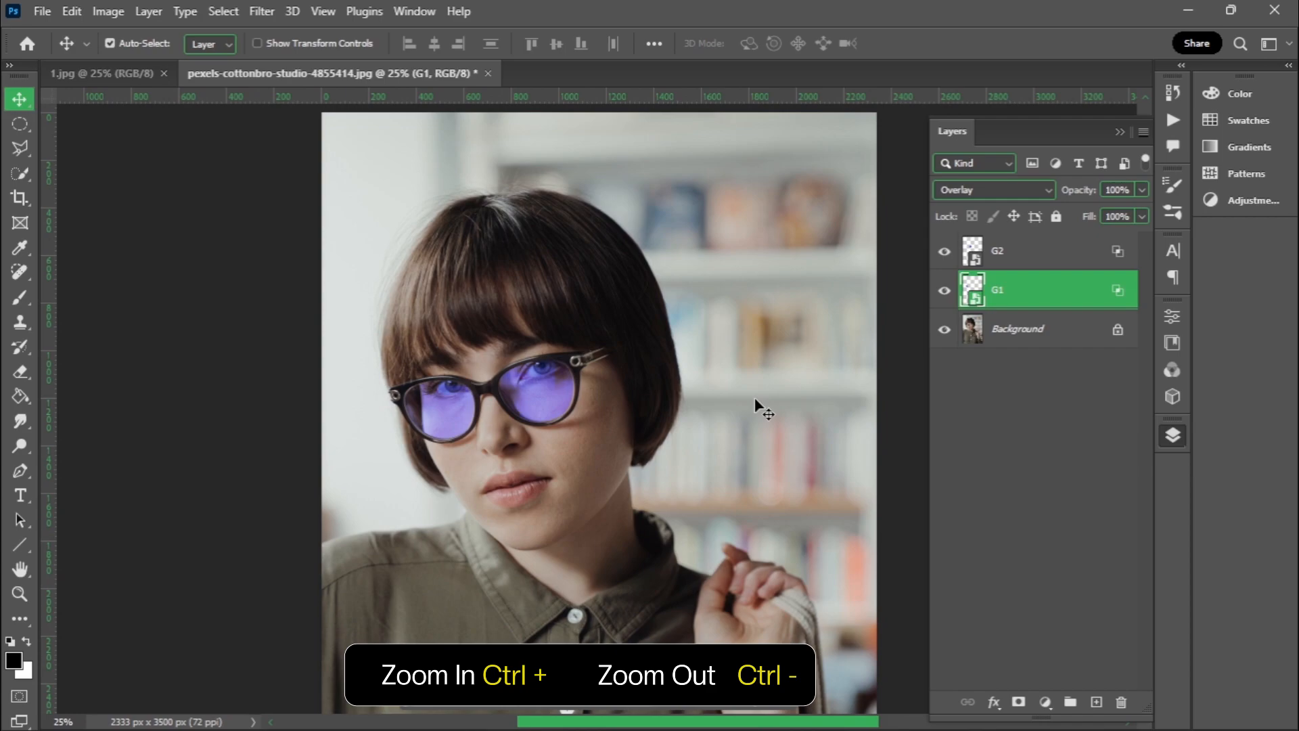
key("ctrl+minus")
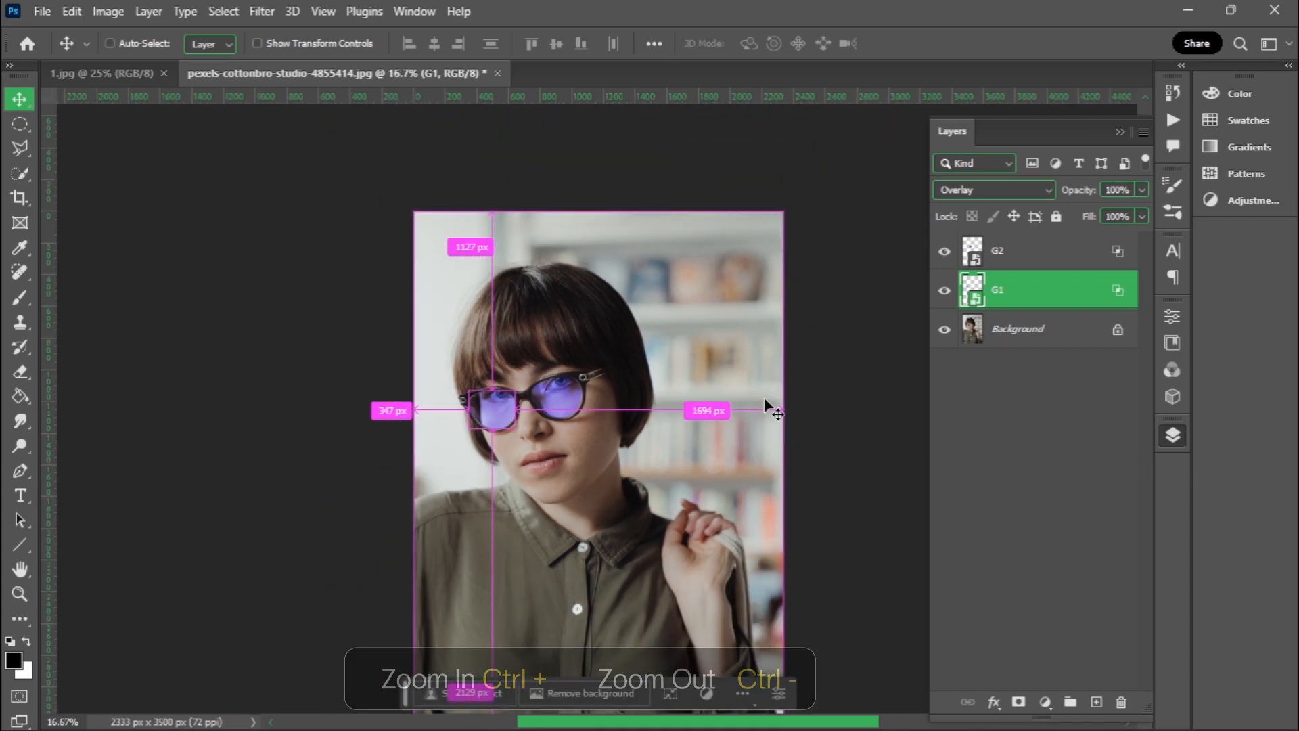
left_click_drag(764, 397, 683, 325)
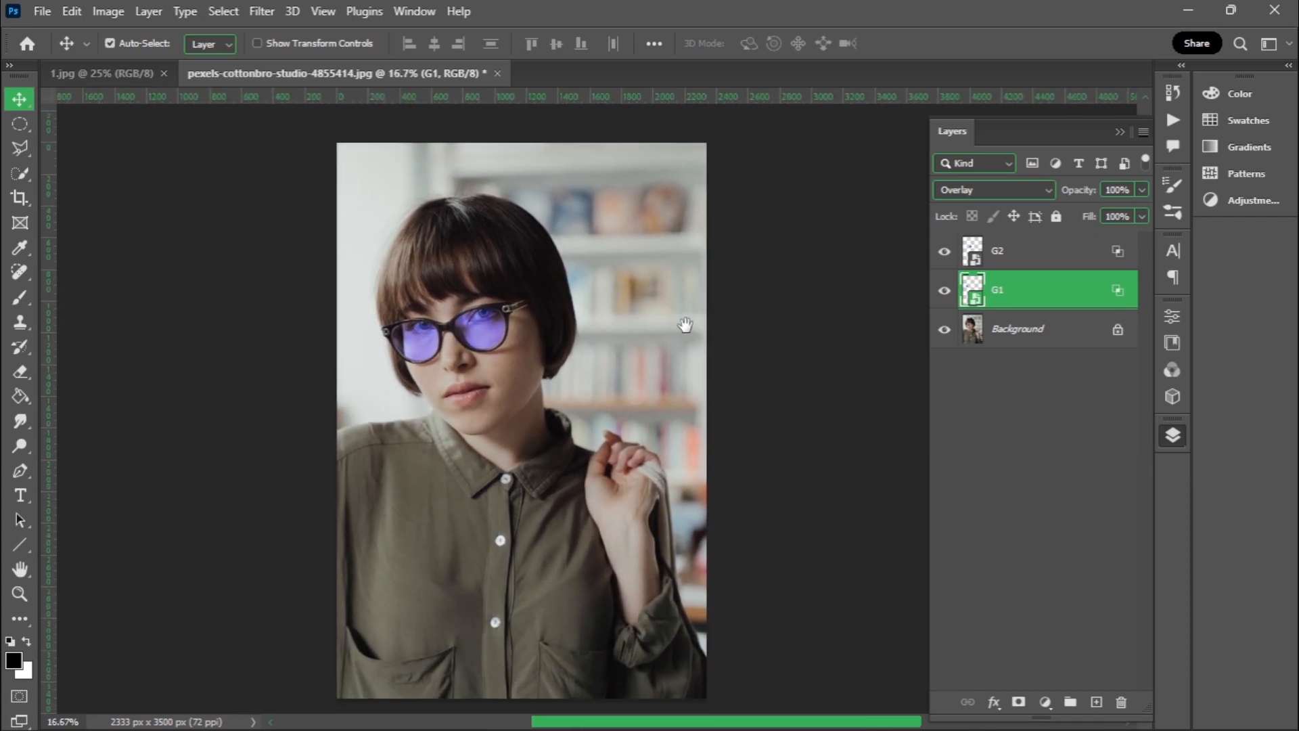
left_click(1055, 259)
left_click(1042, 290, "shift")
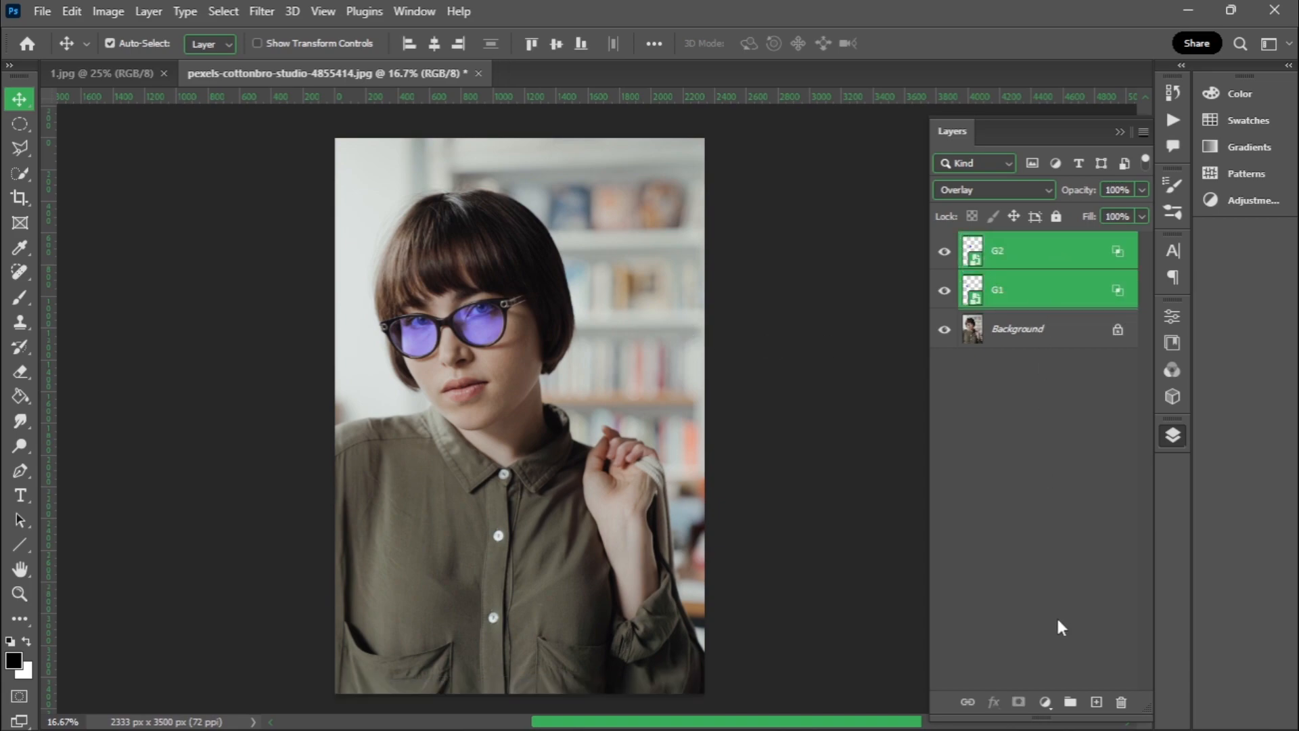
left_click(1071, 690)
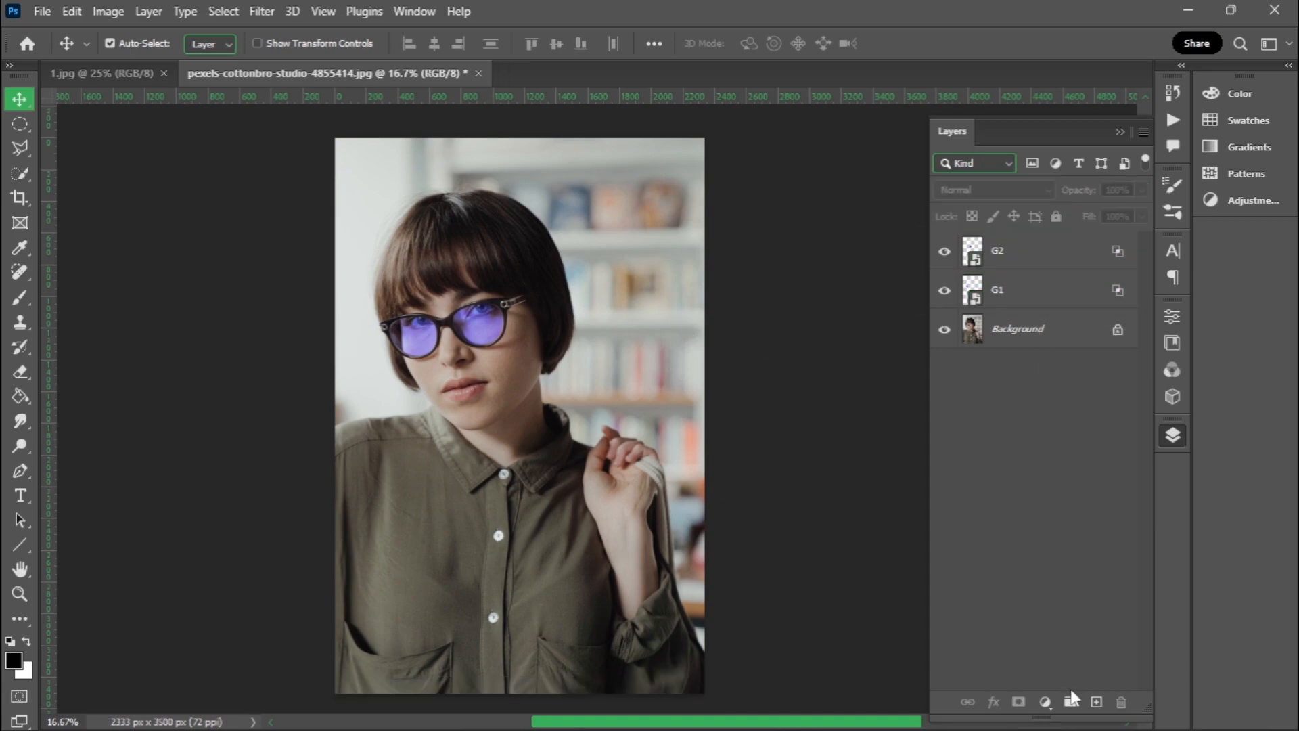
left_click(1059, 251)
left_click(1049, 295, "shift")
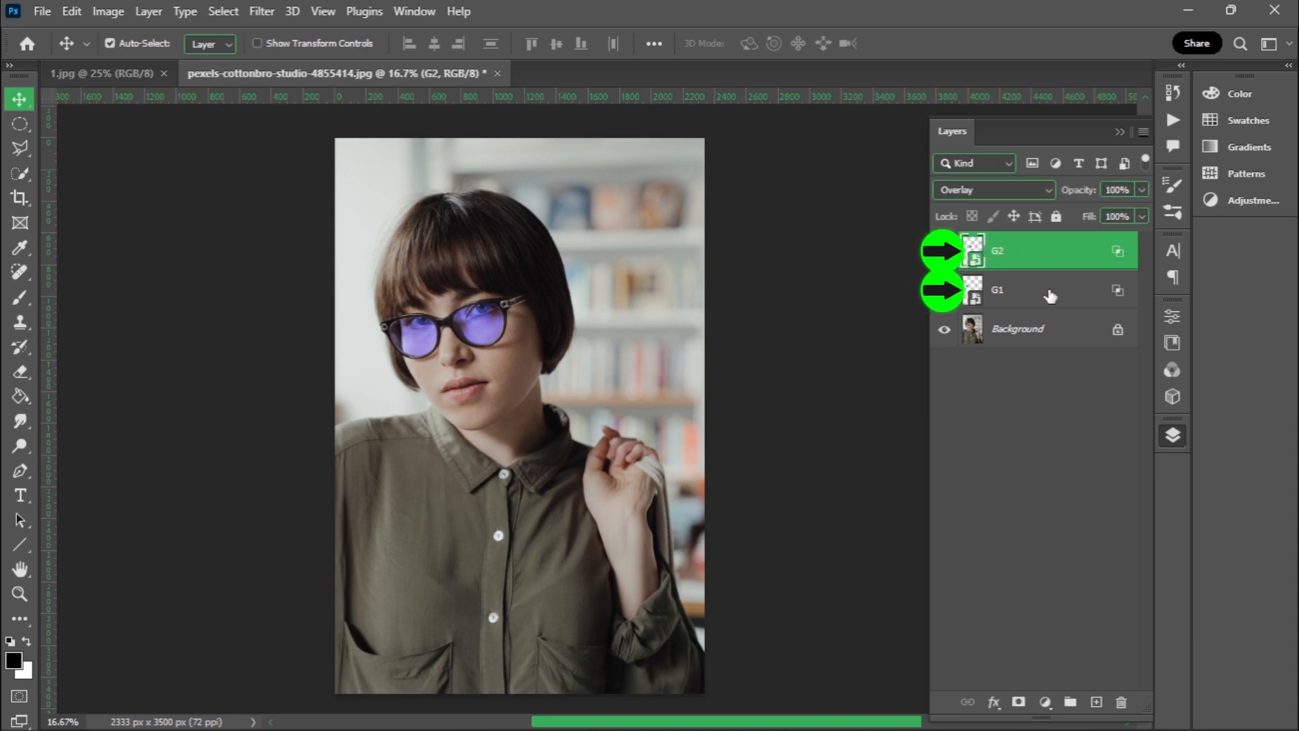
left_click(1069, 702)
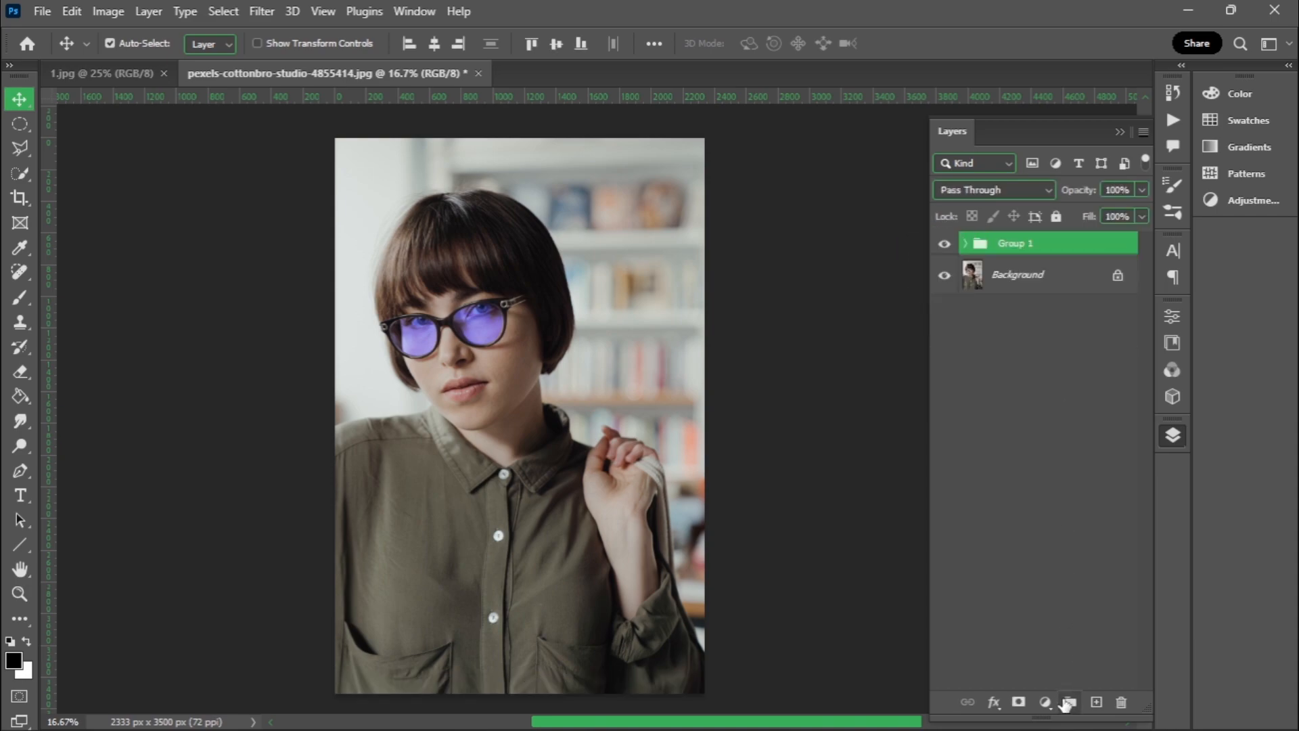
Rename the layer group as Glasses and toggle its visibility to compare the photo with and without the lens tint
double_click(1014, 245)
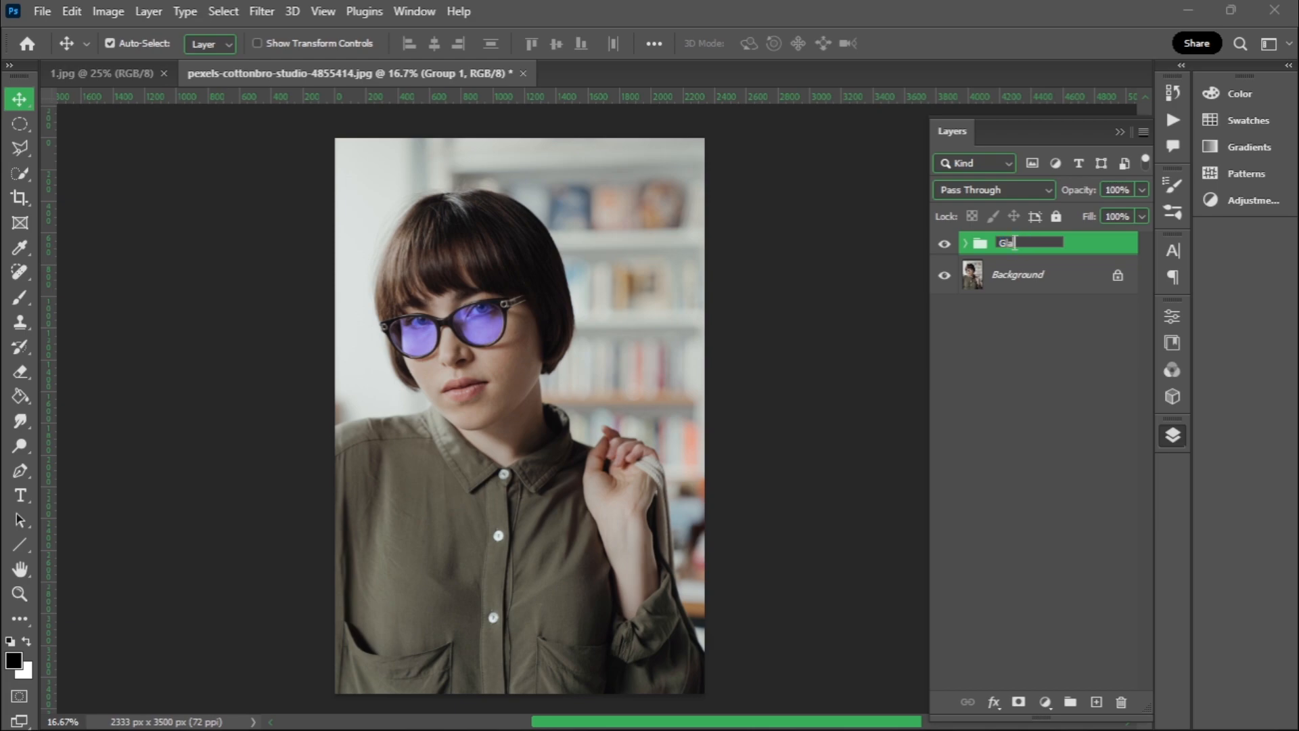
left_click(1063, 348)
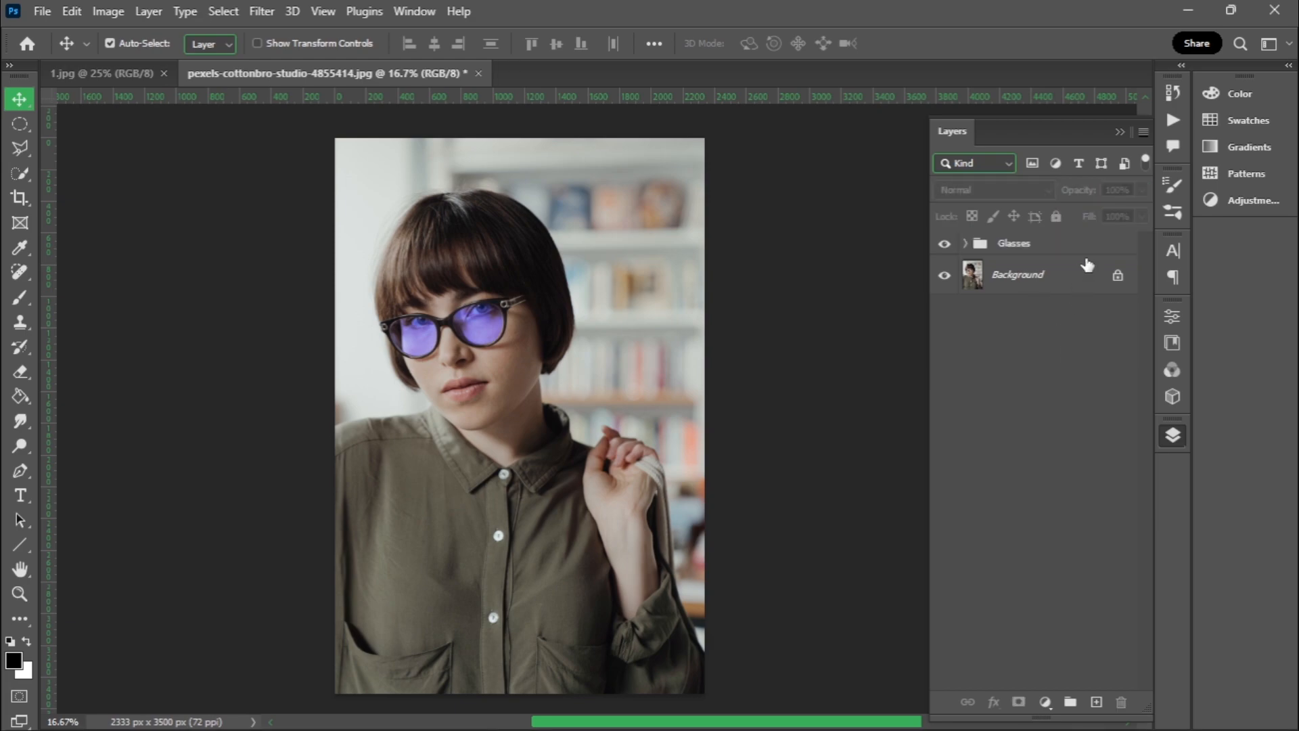
left_click(945, 245)
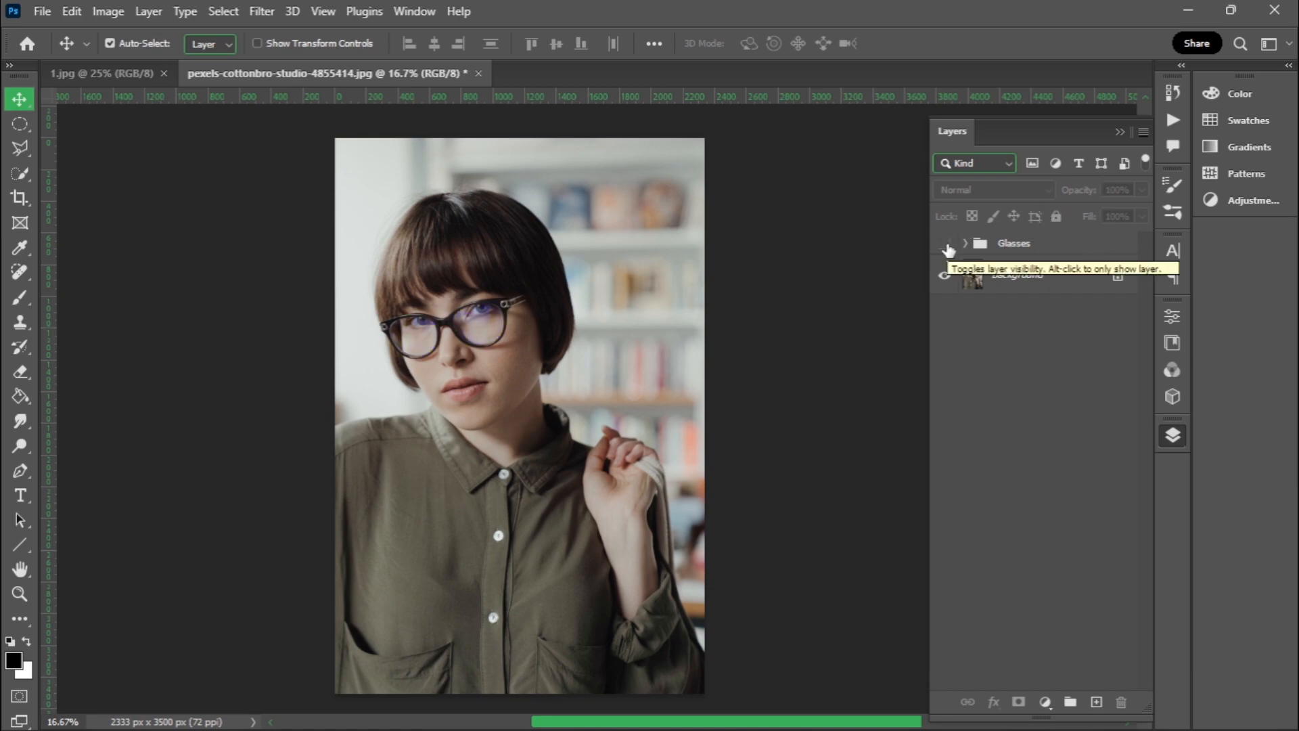
left_click(945, 245)
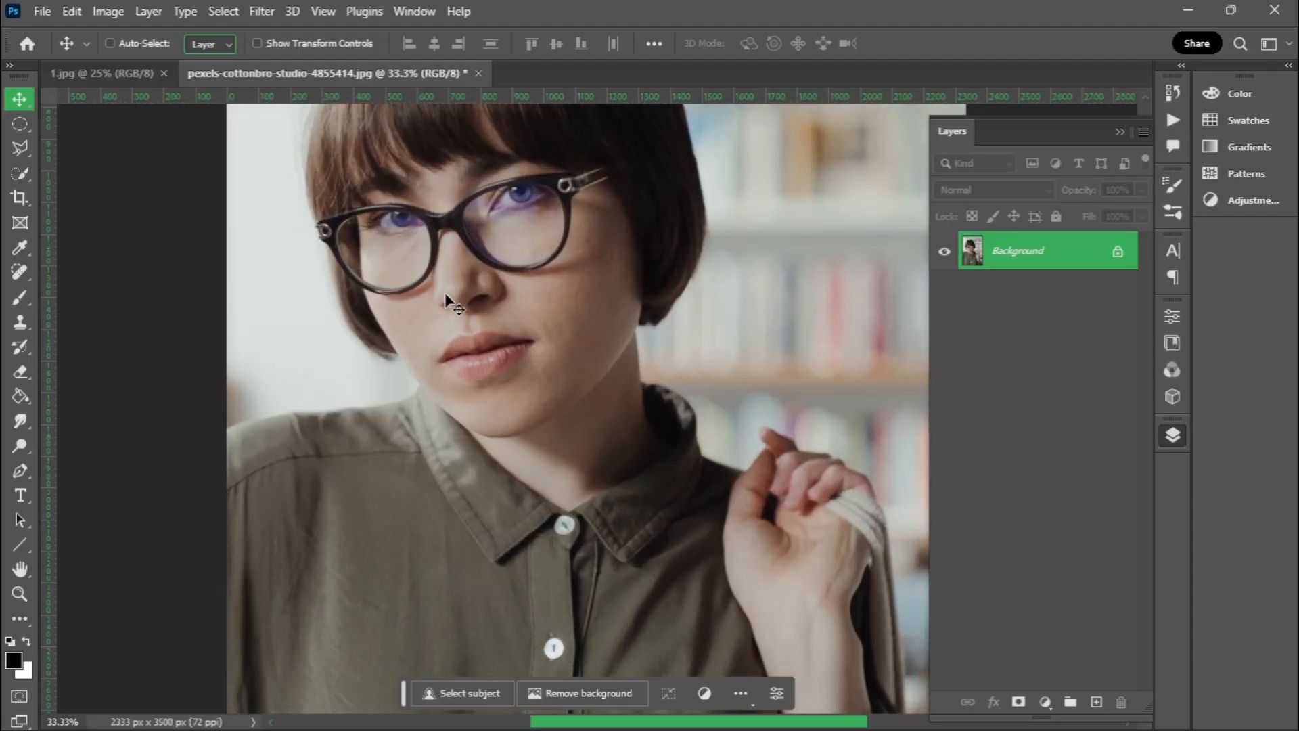
Draw a closed curved Pen shape along the inner rim of the left lens on the untinted portrait
key("ctrl+plus")
key("p")
key("ctrl+plus")
key("ctrl+plus")
key("ctrl+plus")
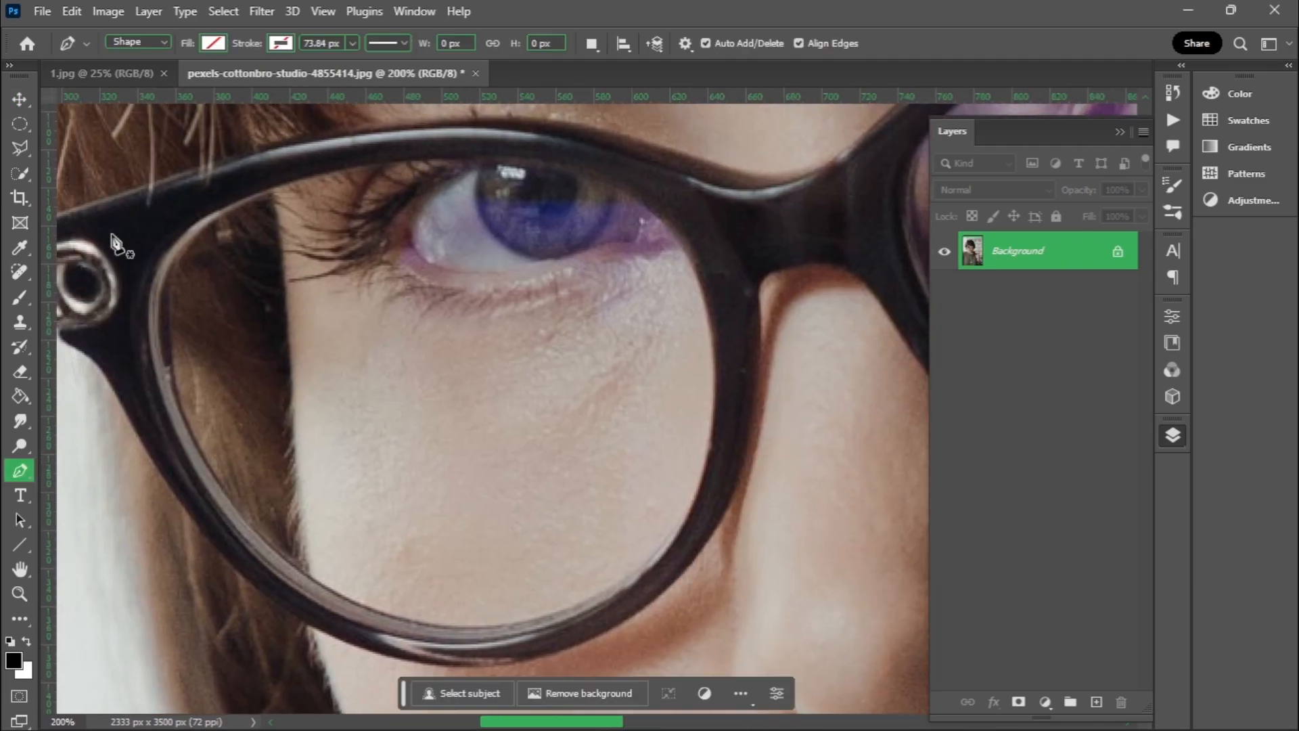
left_click(161, 286)
left_click_drag(447, 158, 492, 159)
left_click(156, 430)
Fill the pen-drawn lens shape with a custom blue colour
left_click(213, 43)
left_click(331, 80)
left_click(814, 304)
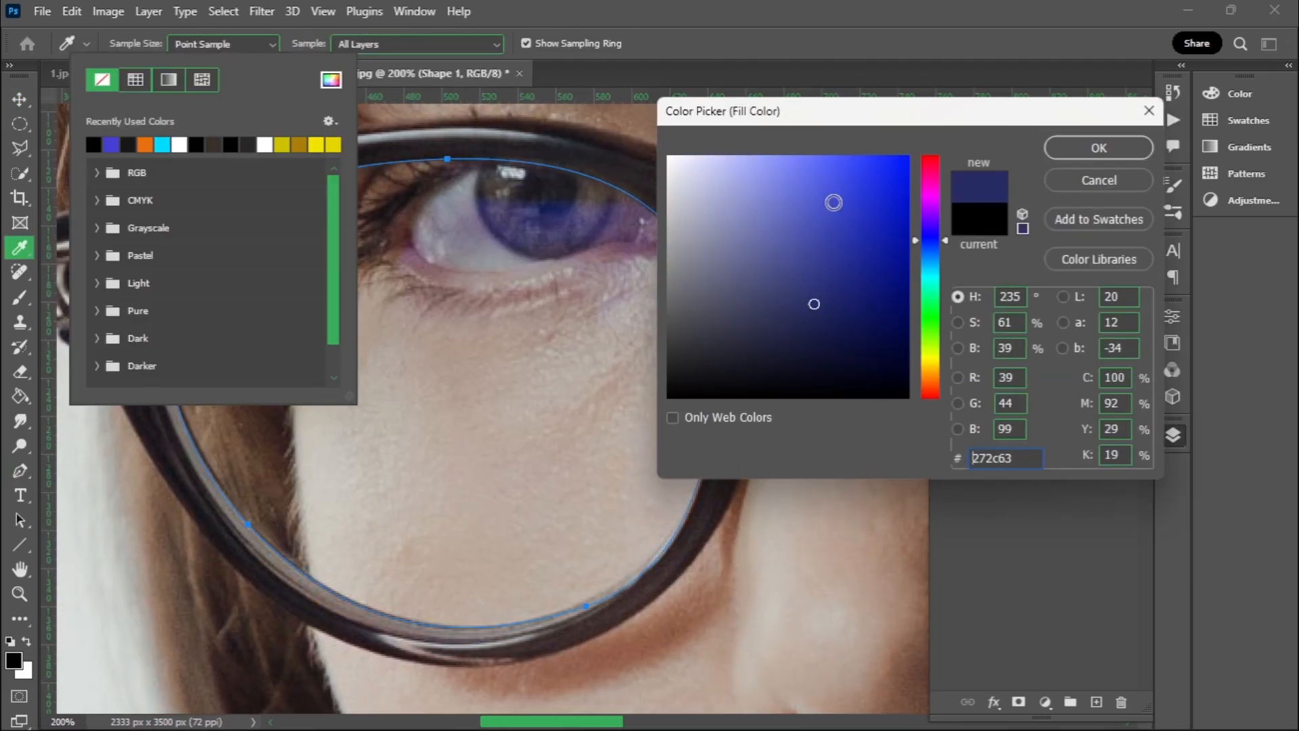
left_click(1086, 152)
Duplicate the blue Shape 1 layer and move the copy over the right lens
left_click(19, 99)
key("ctrl+minus")
key("ctrl+minus")
left_click_drag(560, 381, 244, 385)
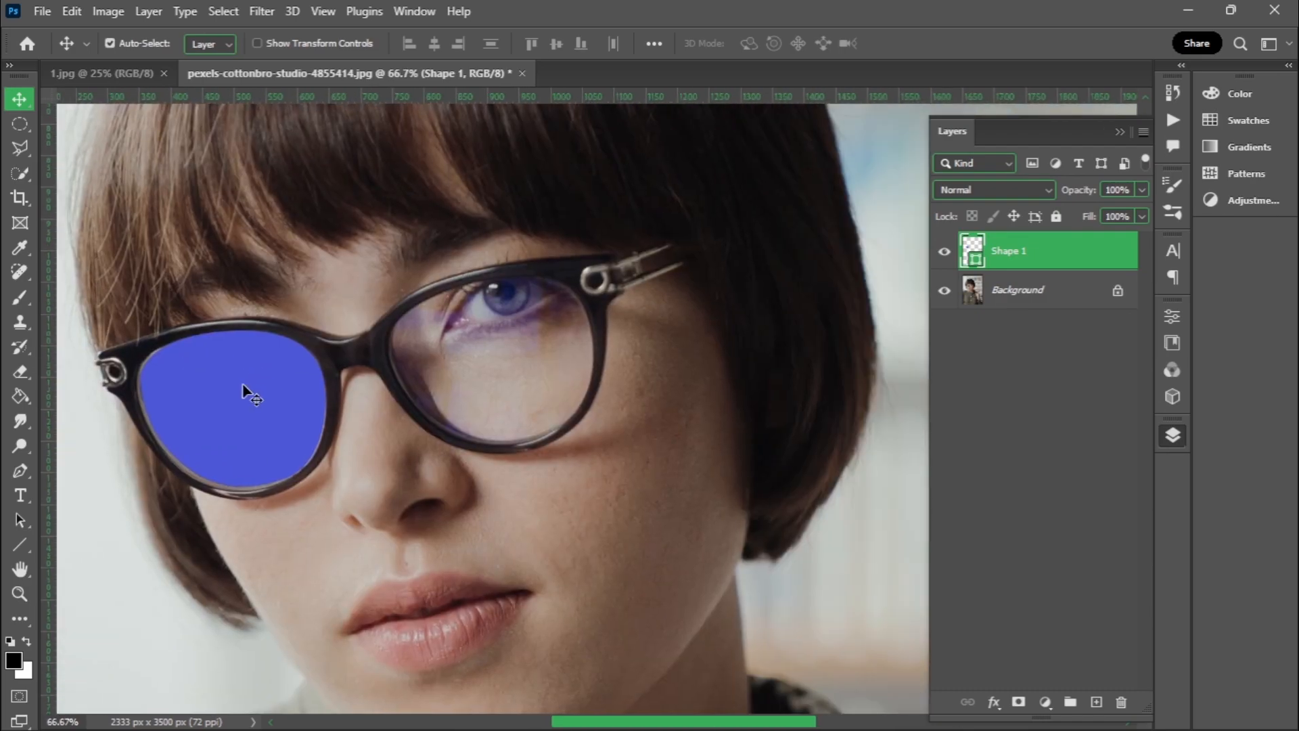
left_click_drag(1097, 701, 1097, 702)
left_click_drag(272, 437, 536, 391)
Transform the Shape 1 copy and Shape 1 layers, skewing their edges and corners slightly to fit the lens rims
left_click(72, 11)
left_click(135, 397)
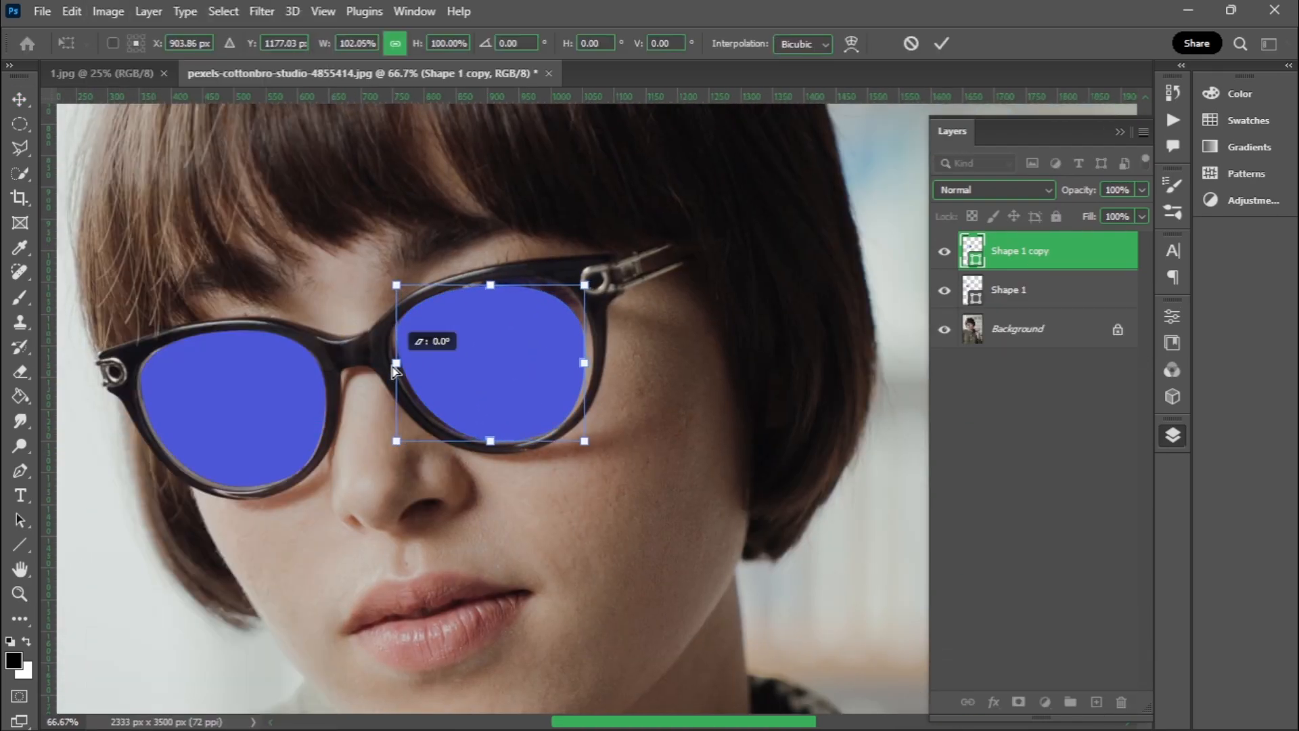
left_click(307, 343)
left_click(72, 12)
left_click(139, 426)
left_click_drag(139, 332, 141, 343)
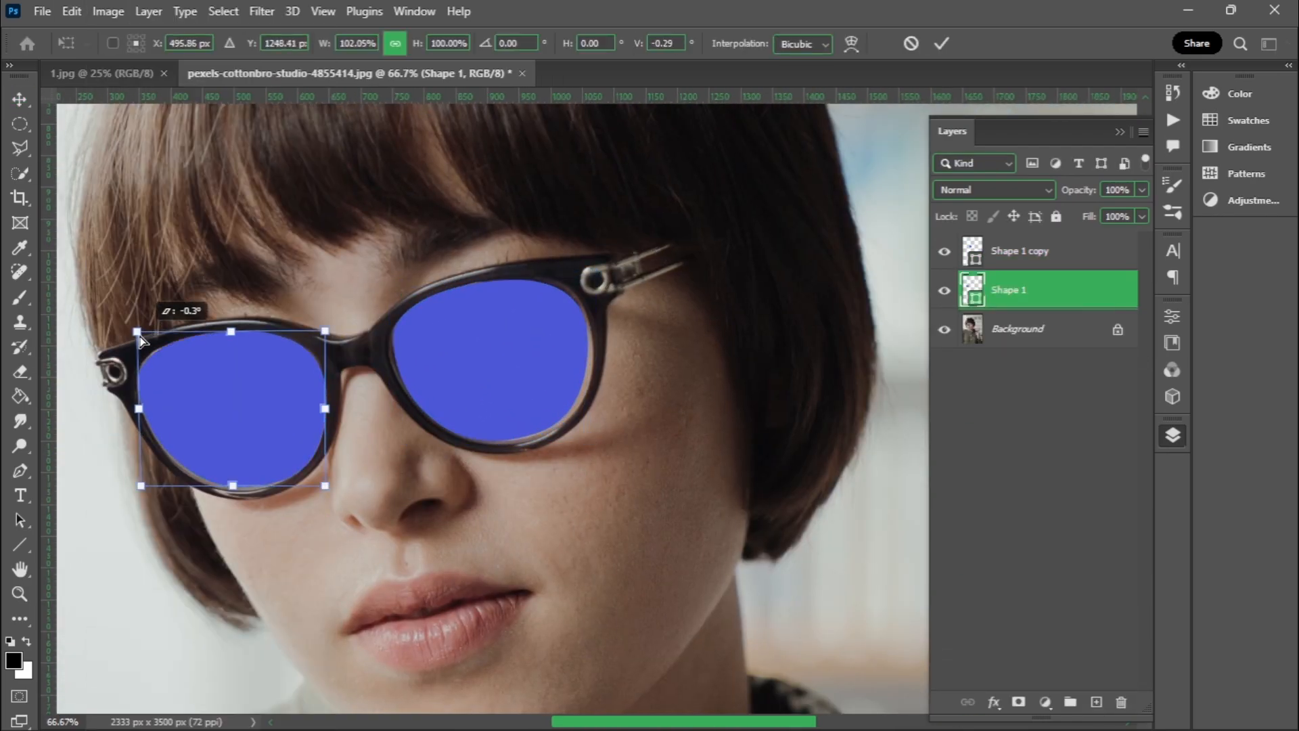
left_click_drag(324, 336, 325, 333)
key("Return")
Convert both blue shape layers to smart objects and rename them G1 and G2
right_click(1061, 293)
left_click(1096, 294)
right_click(1061, 253)
left_click(1095, 293)
double_click(1033, 251)
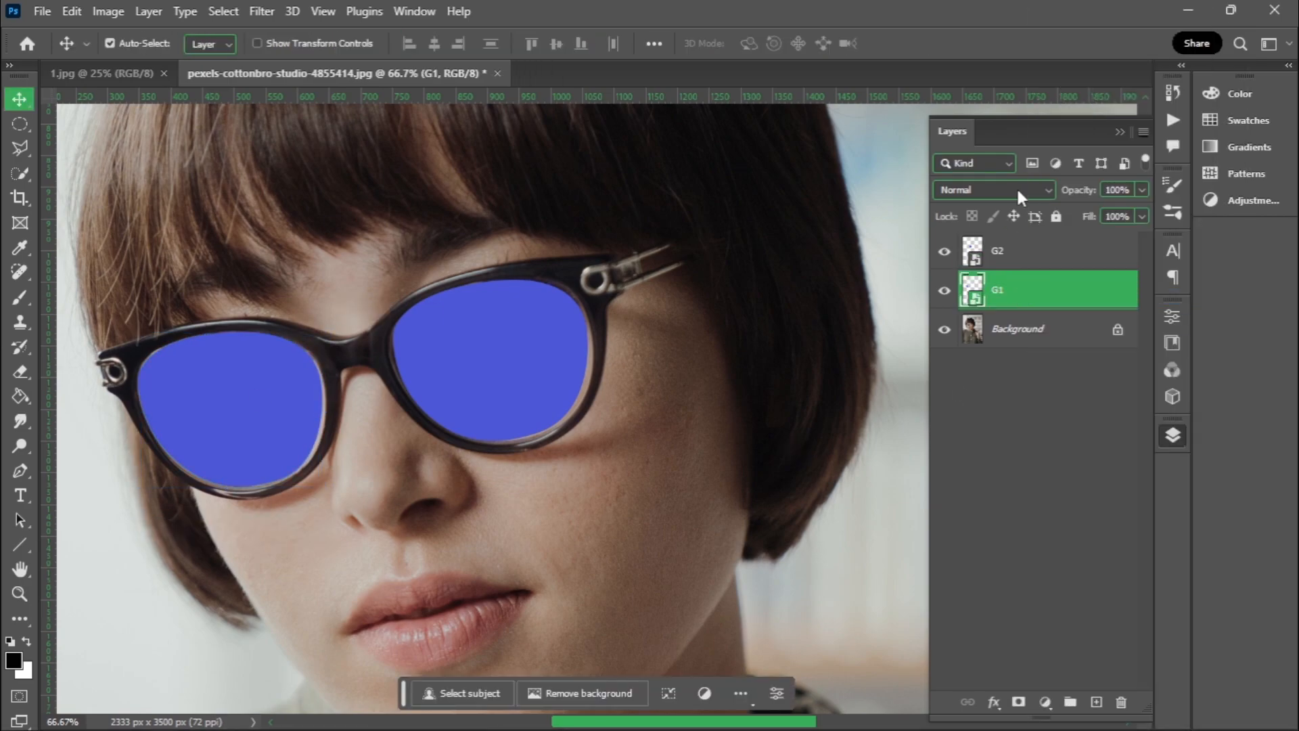
Change the blend mode of the G1 and G2 layers from Normal to Overlay
left_click(1016, 192)
left_click(974, 405)
left_click(1022, 251)
left_click(1013, 192)
left_click(974, 404)
Adjust the Blend If blending options of lens layers G2 and G1 so the tint blends with the photo
left_click(993, 702)
left_click(1021, 515)
left_click_drag(393, 433, 222, 436)
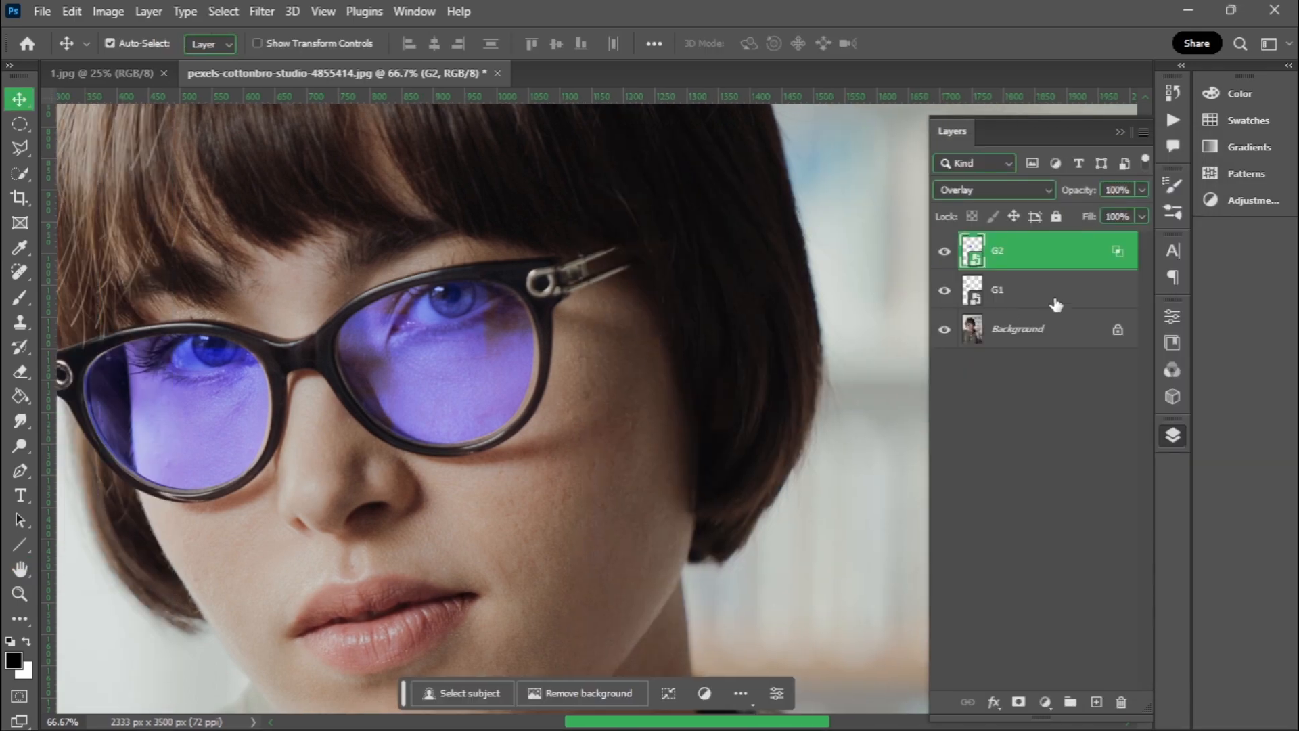
left_click(1052, 297)
key("ctrl+minus")
key("ctrl+minus")
key("ctrl+minus")
key("ctrl+minus")
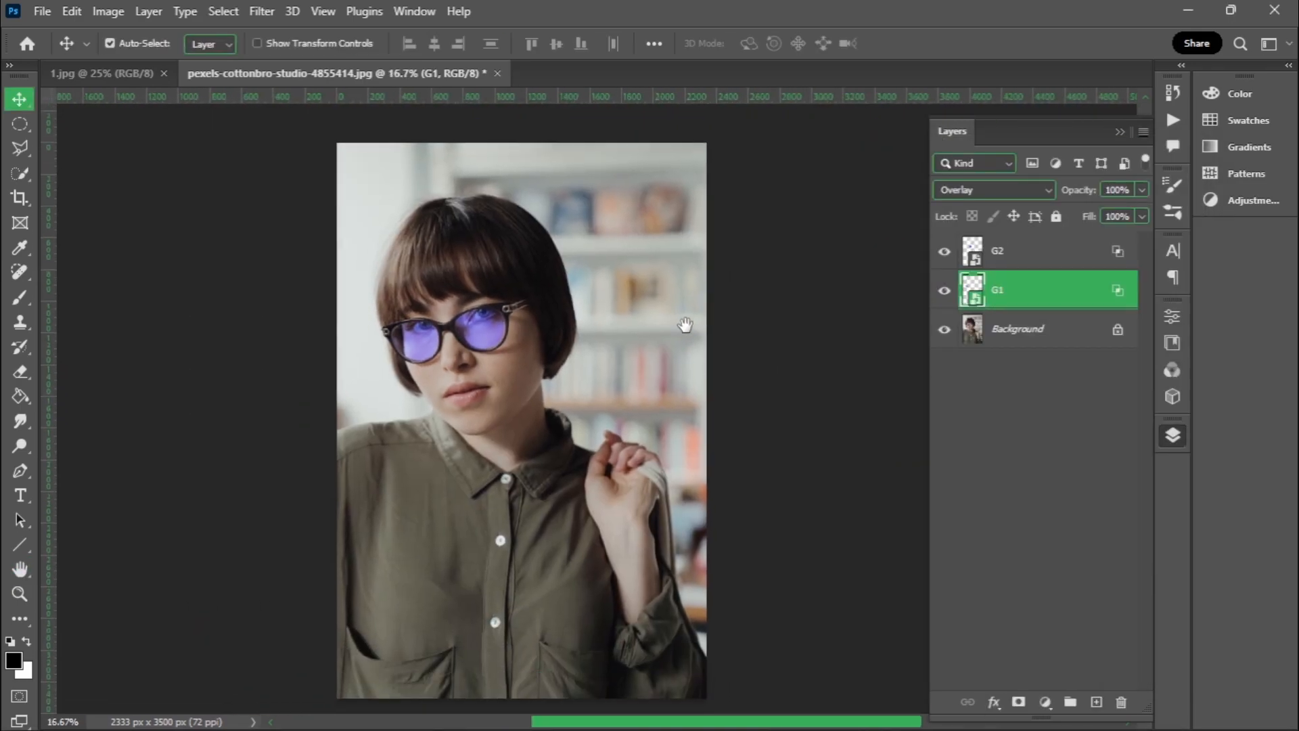